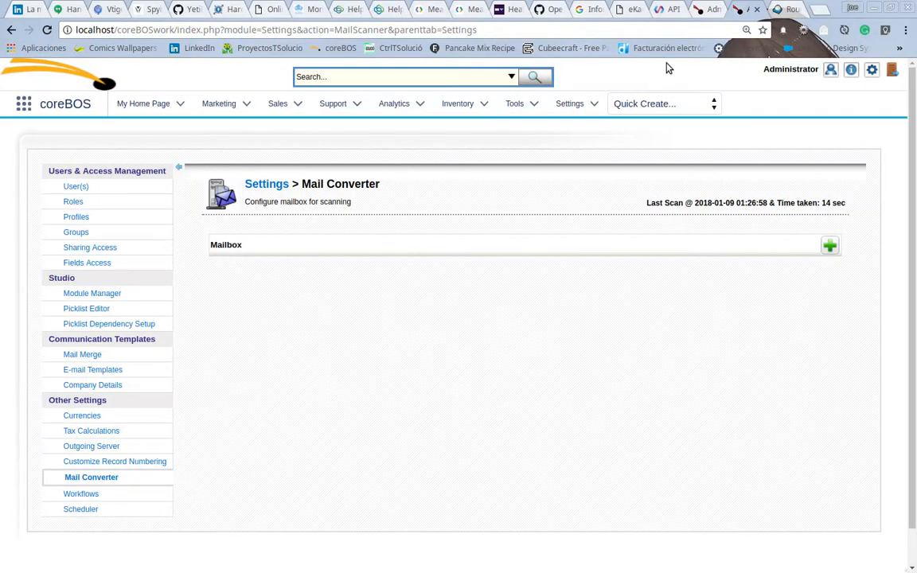
Step: Review the support tickets list and the webmail inbox in the other browser tabs, then return to Mail Converter
click(704, 16)
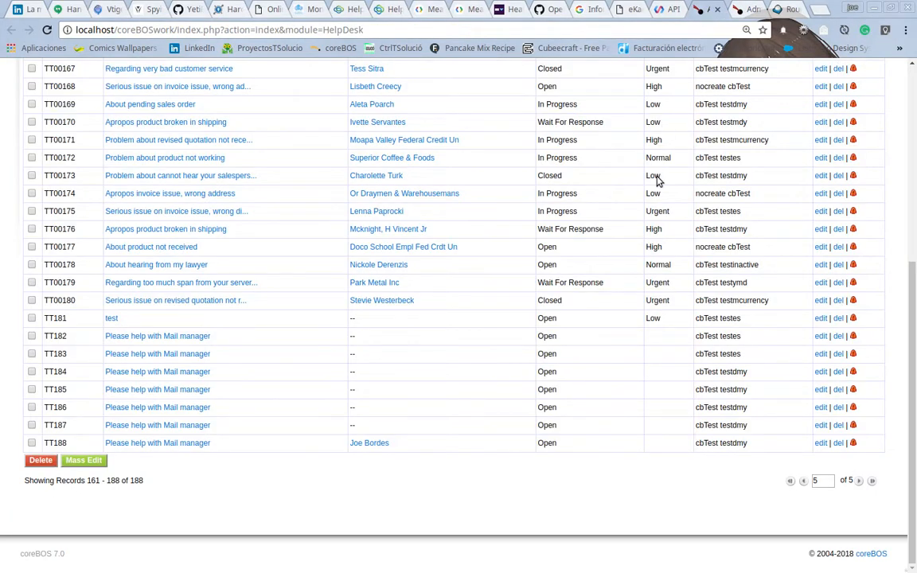
scroll(636, 355, up, 3)
scroll(636, 356, up, 2)
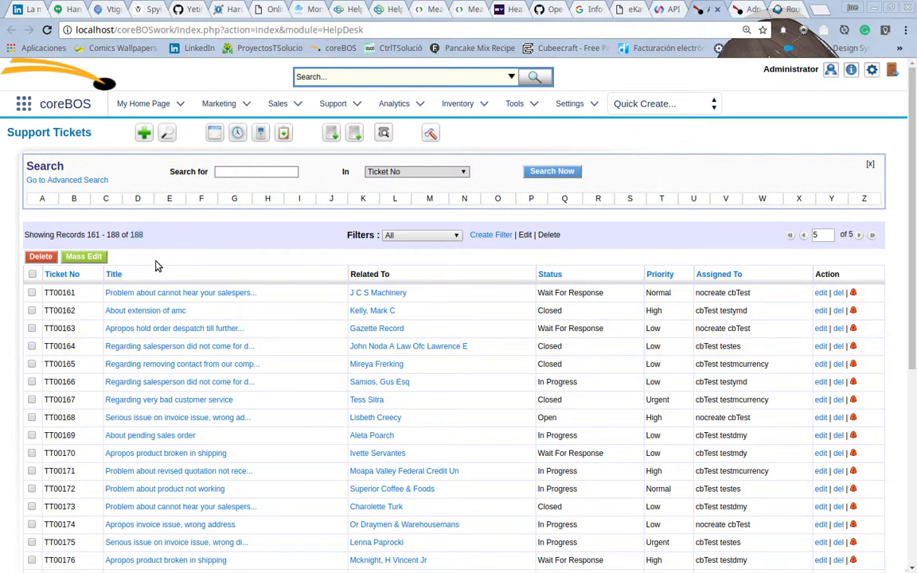
double_click(137, 234)
click(780, 14)
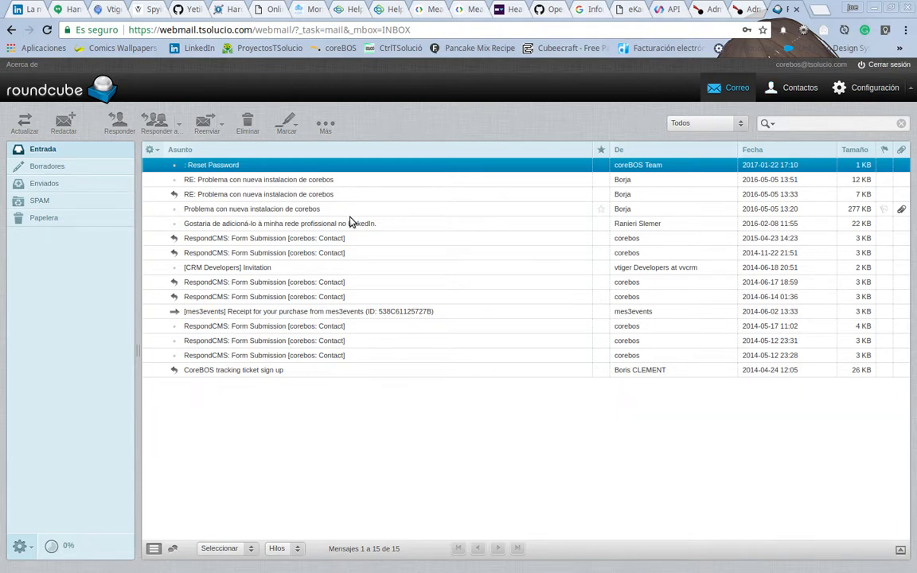
click(741, 9)
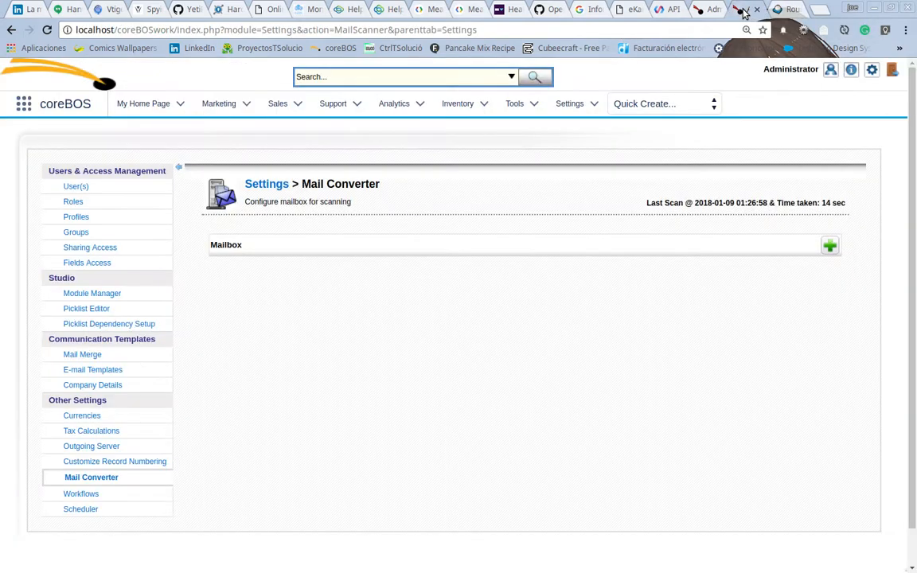
Step: Add a new mailbox scanner and name it manageTickets
click(829, 247)
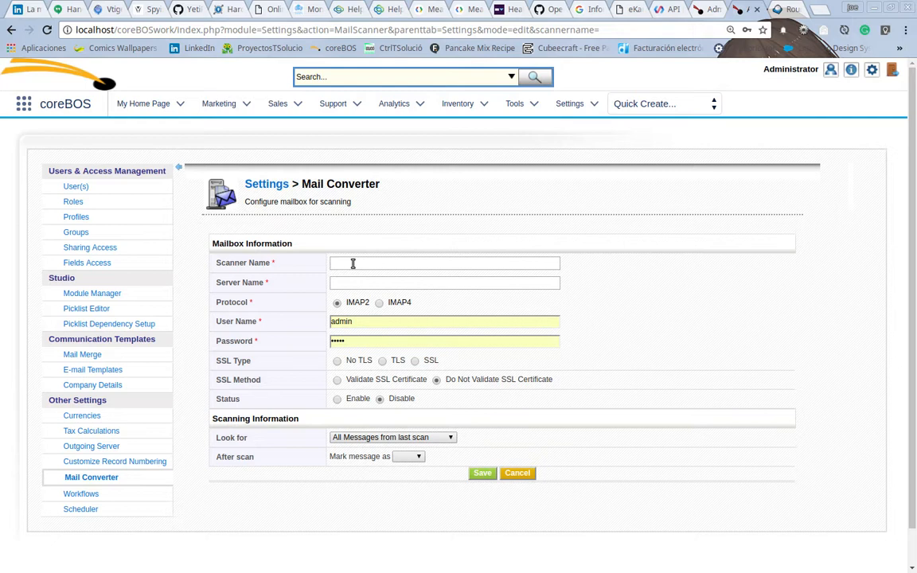
text(manage)
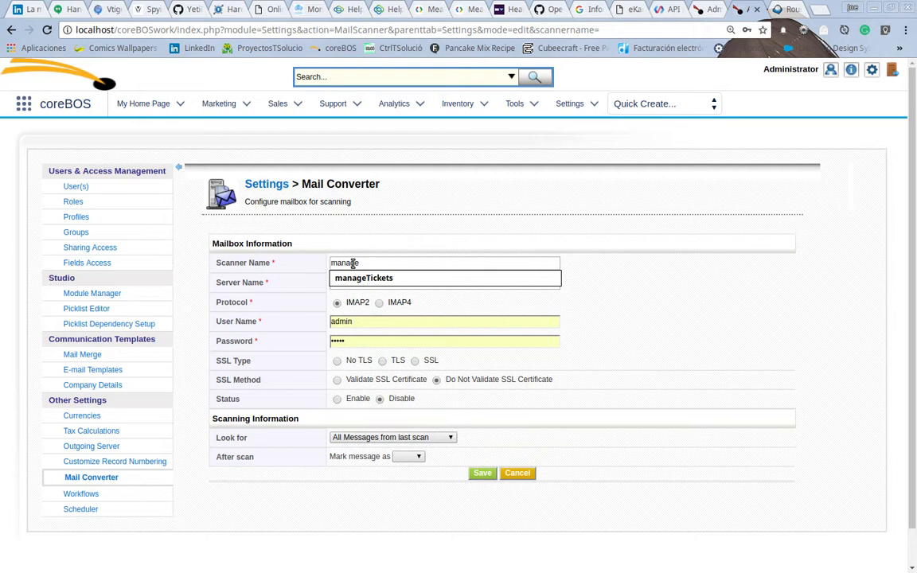
key(Down)
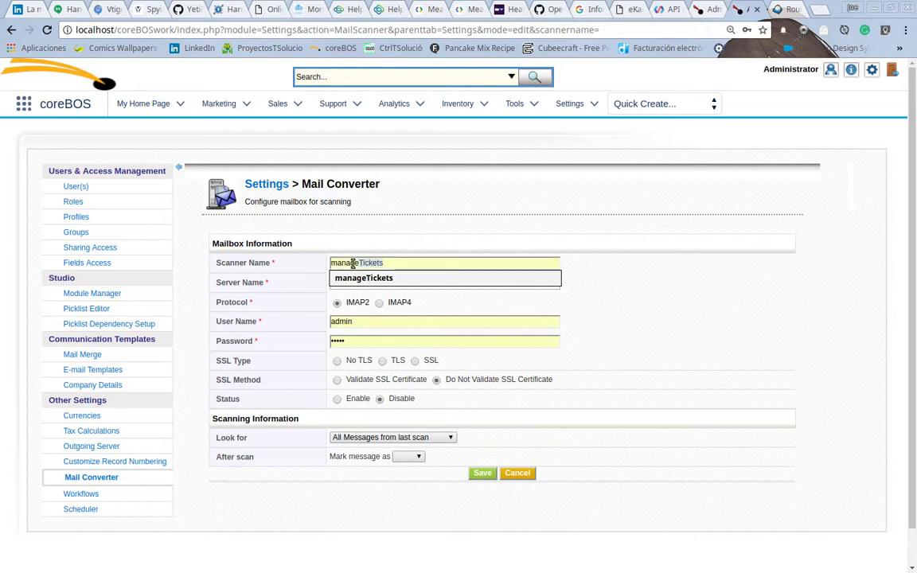
click(362, 277)
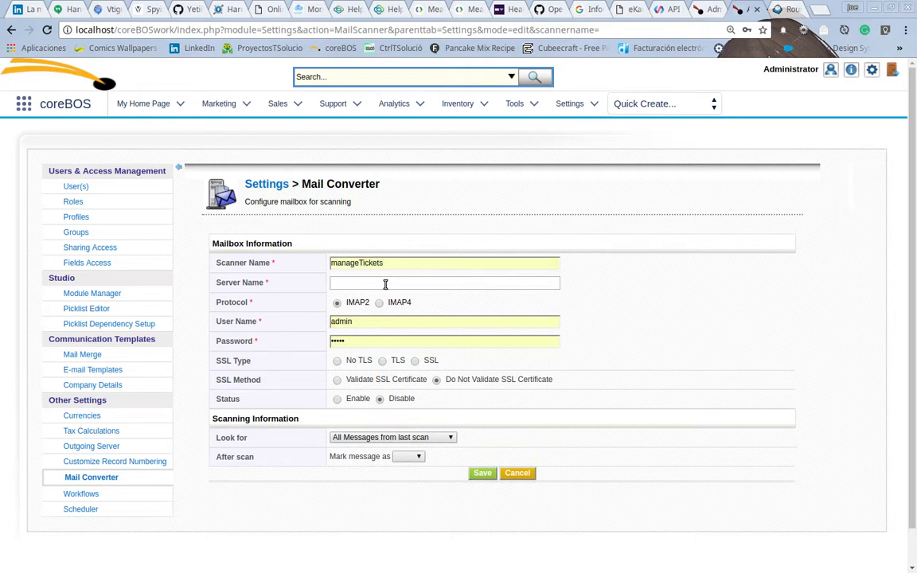
Step: Set the server name to ispconfig.tsolucio.com and choose the IMAP4 protocol
text(is)
click(393, 285)
click(392, 298)
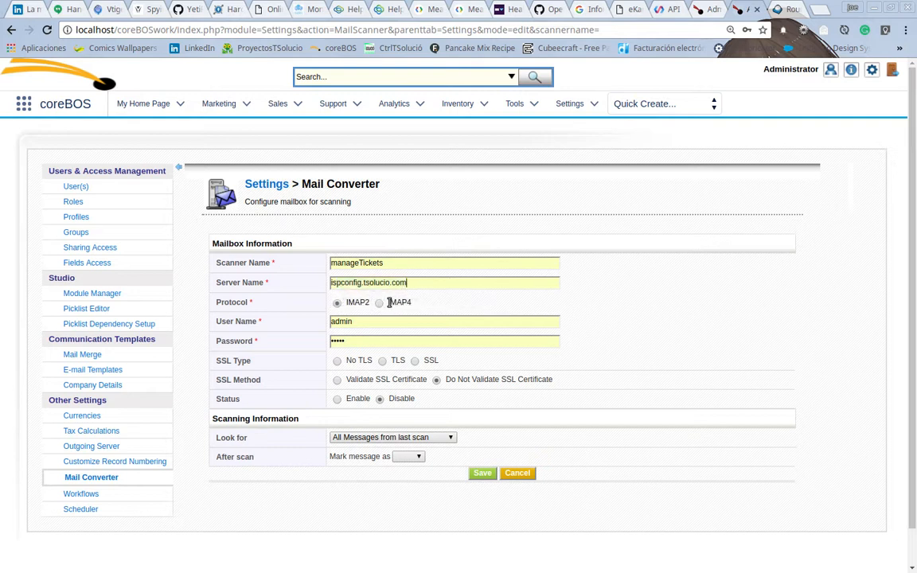
click(379, 302)
Step: Enter the mailbox's e-mail address as the user name
click(374, 322)
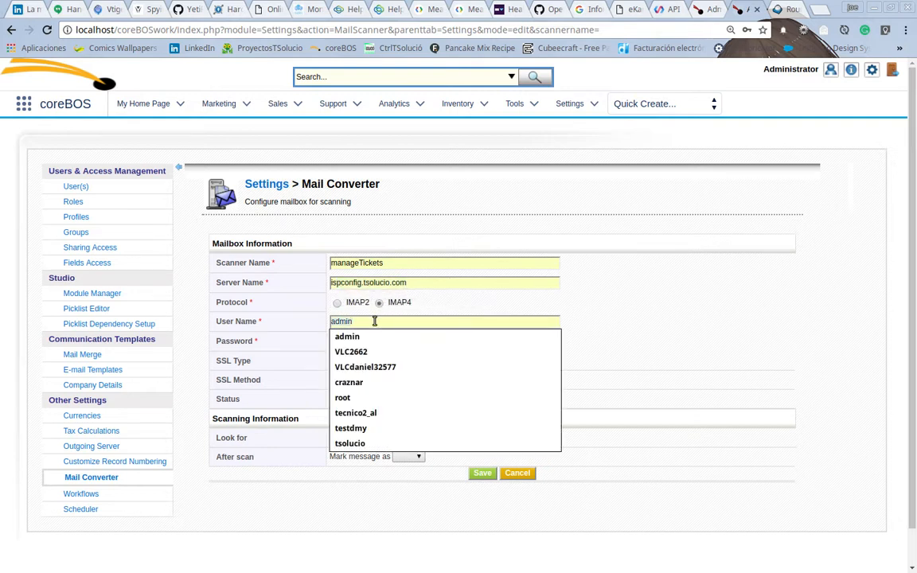
text(co)
key(Down)
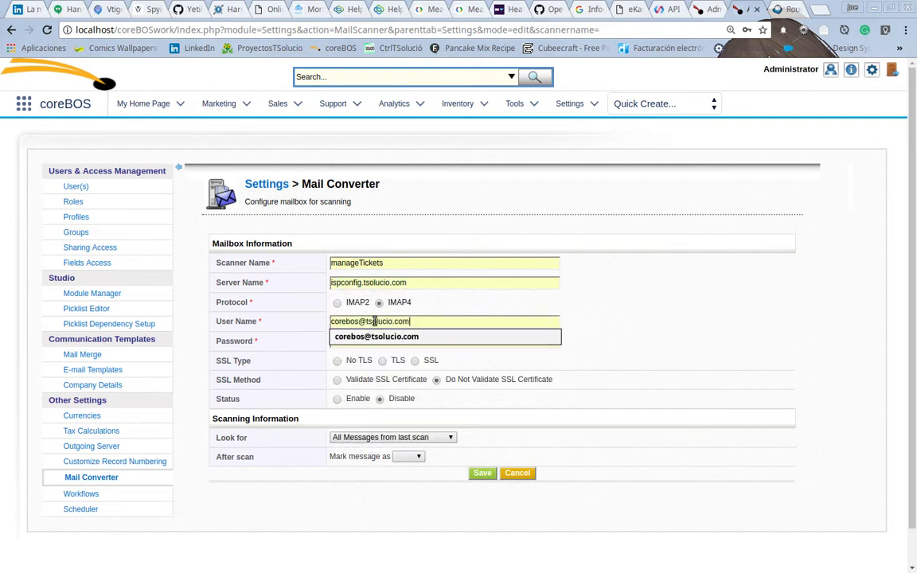
key(Tab)
Step: Replace the password field with the mailbox account password
key(BackSpace)
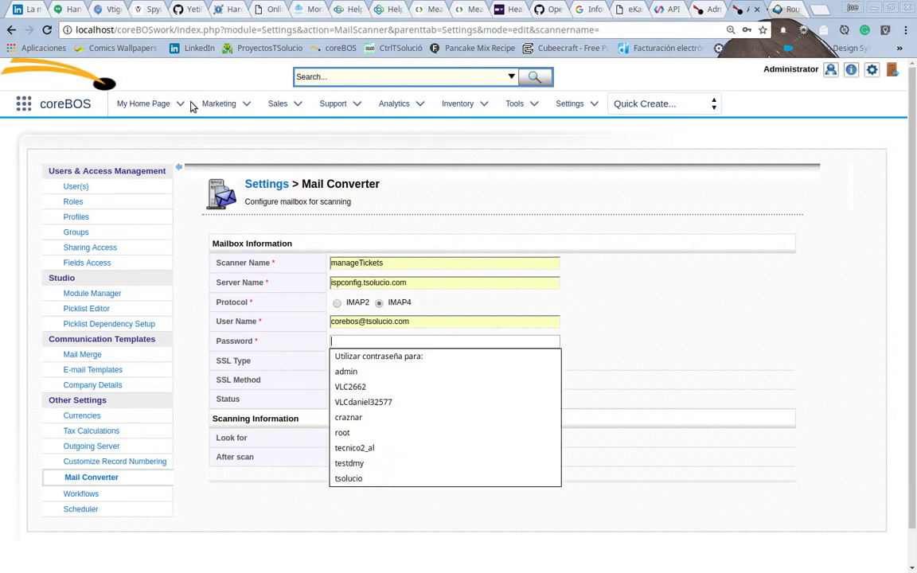
click(698, 231)
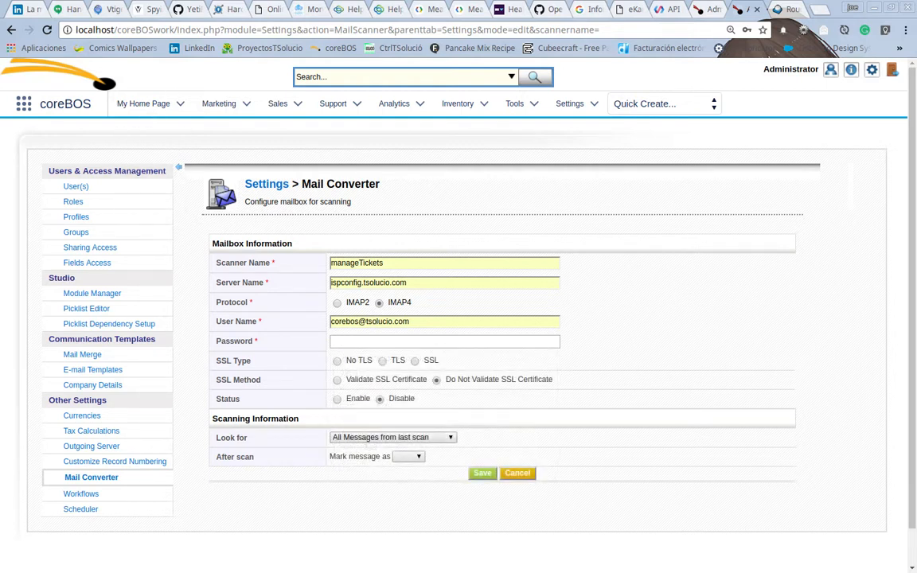
middle_click(370, 341)
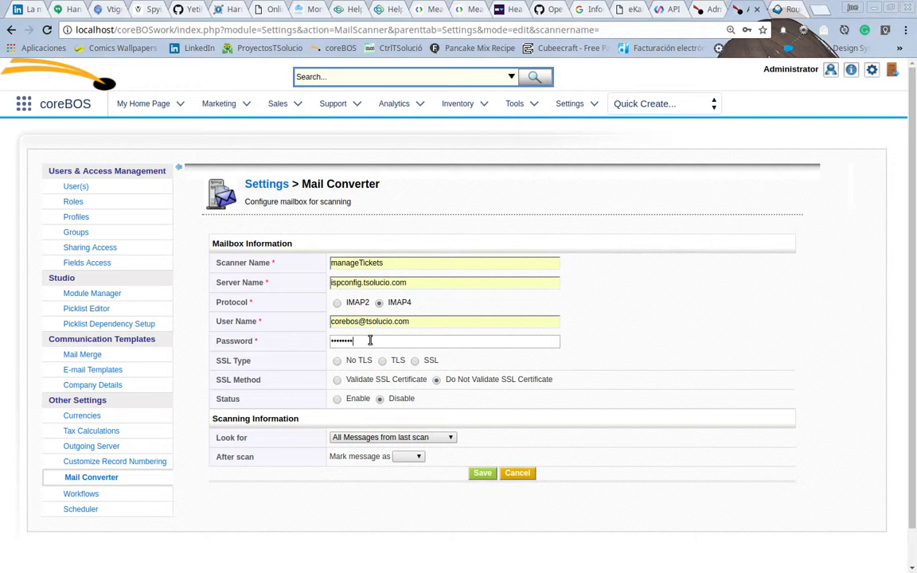
Step: Choose SSL as the SSL type and enable the scanner
click(415, 361)
click(337, 399)
key(ctrl+plus)
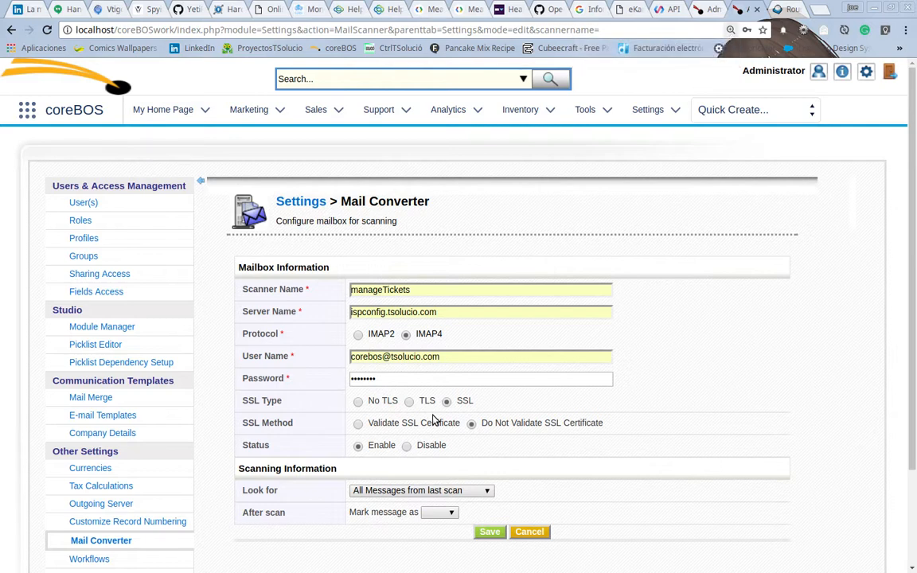
key(ctrl+minus)
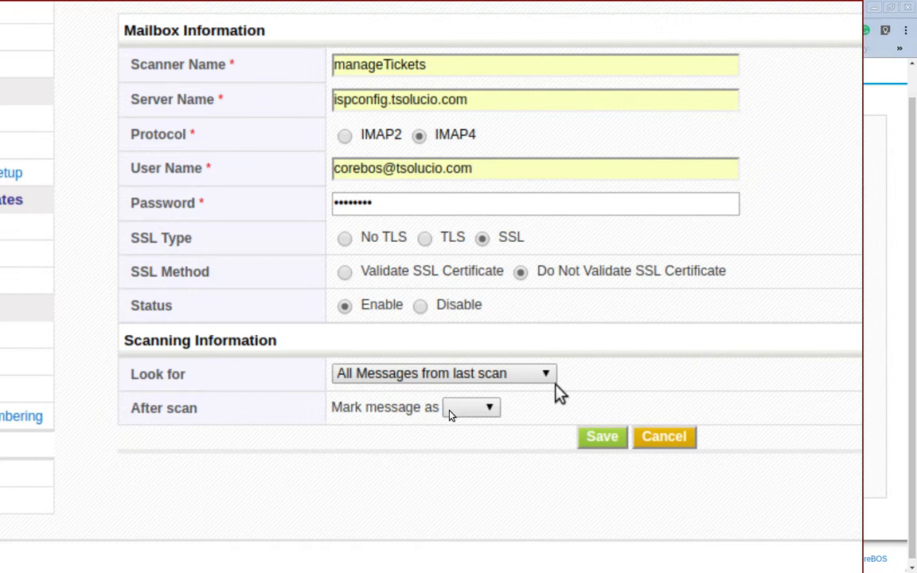
Step: Set the scanner to look for Unread Messages from last scan
click(532, 381)
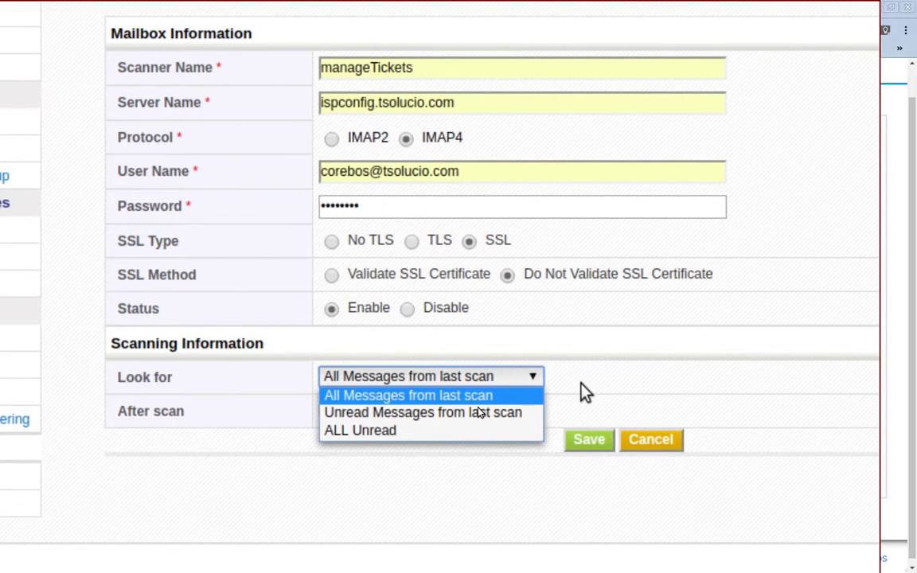
click(586, 392)
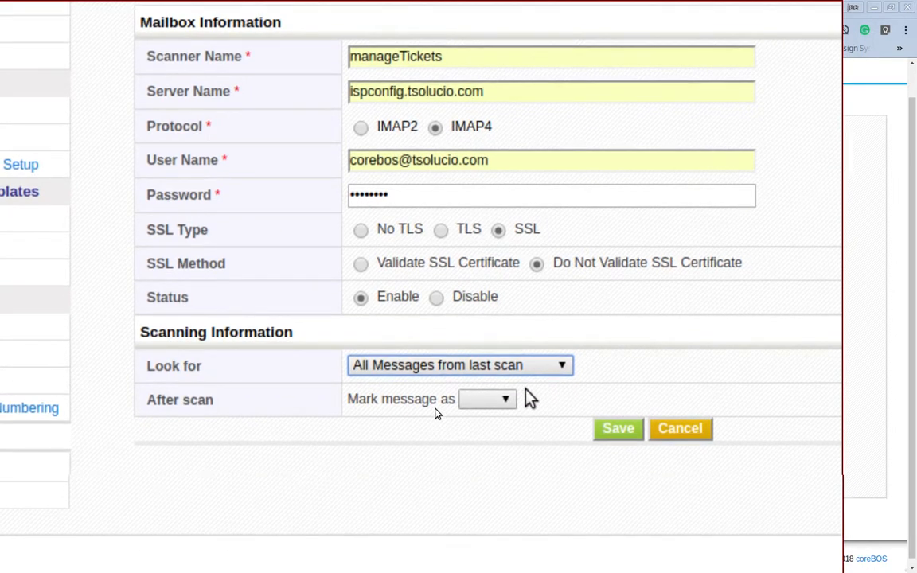
click(548, 377)
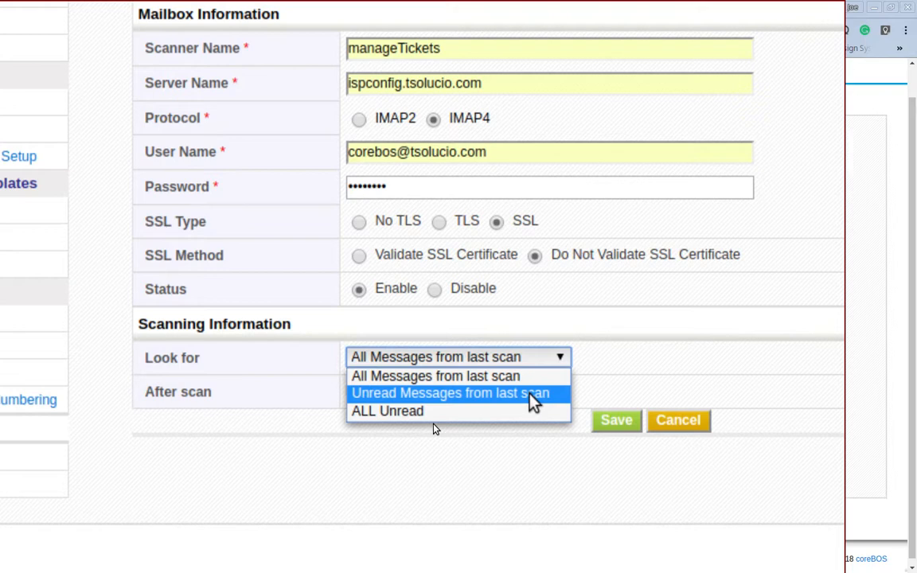
click(530, 393)
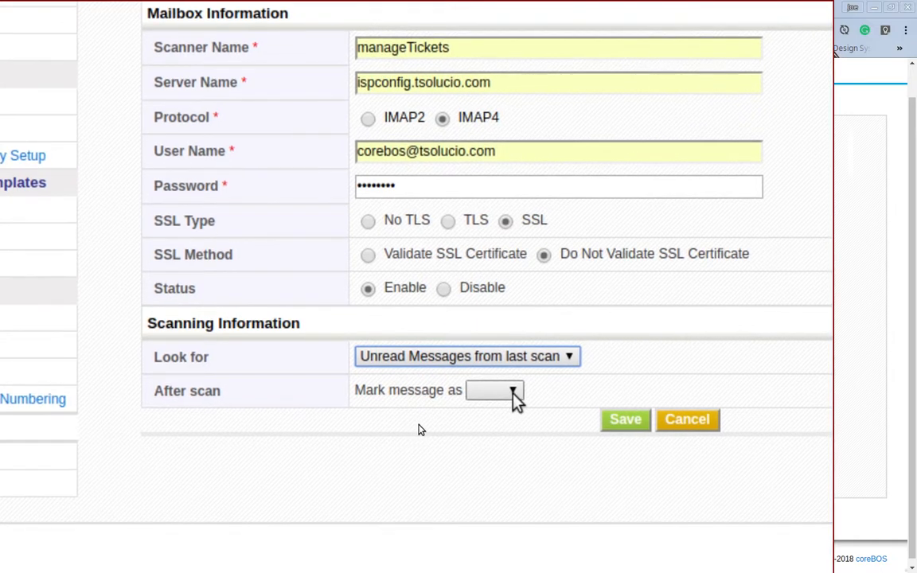
Step: Mark messages as Read after scanning and save the mailbox scanner
click(513, 391)
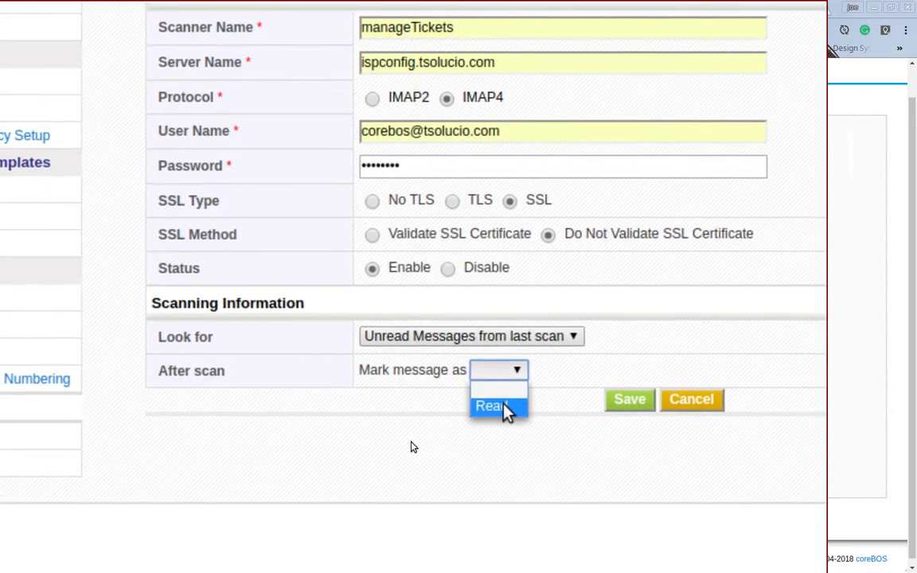
click(497, 412)
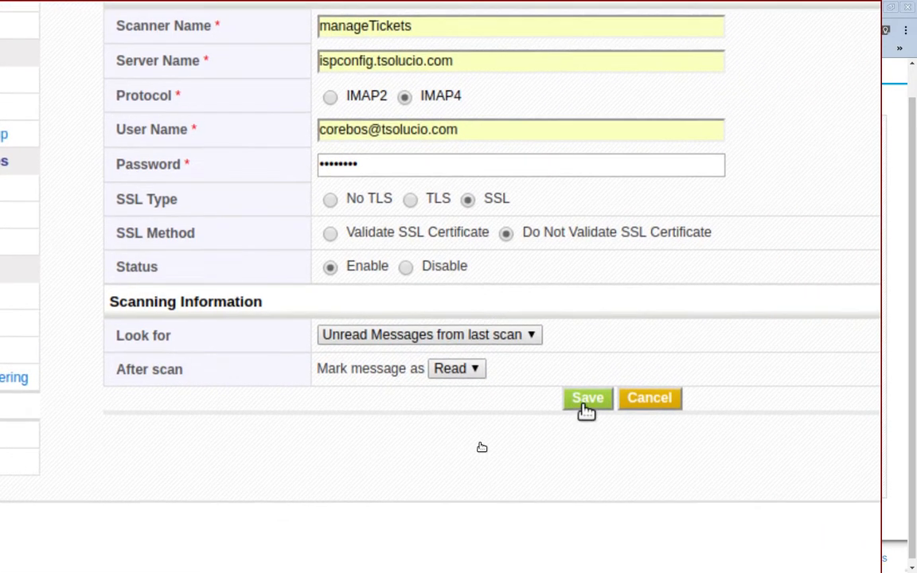
click(586, 405)
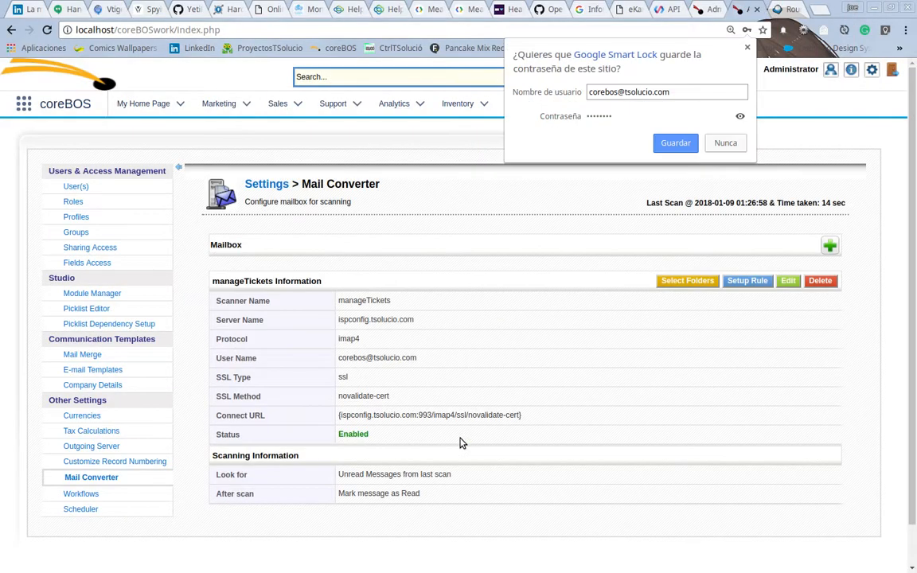
Step: Restrict the scanner's folders to INBOX only and save the folder selection
scroll(460, 440, down, 1)
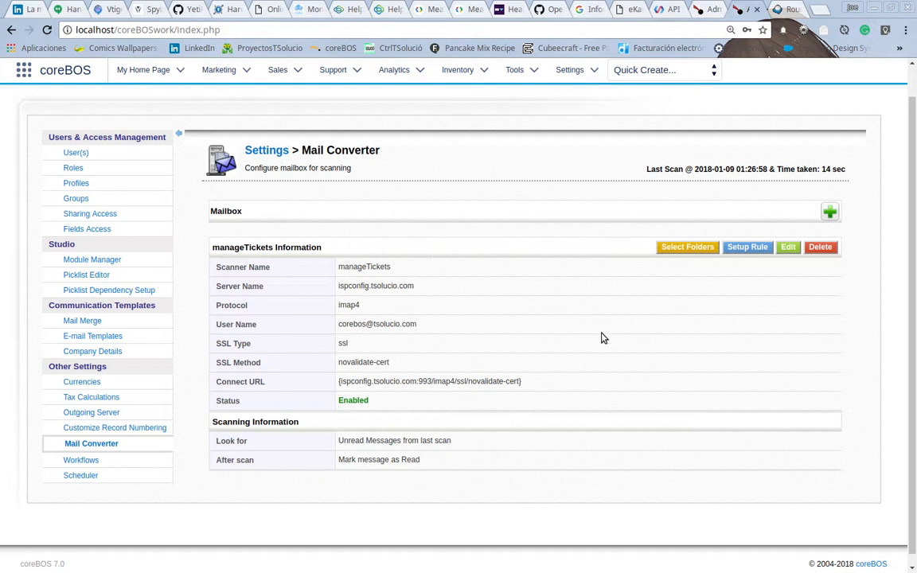
click(684, 248)
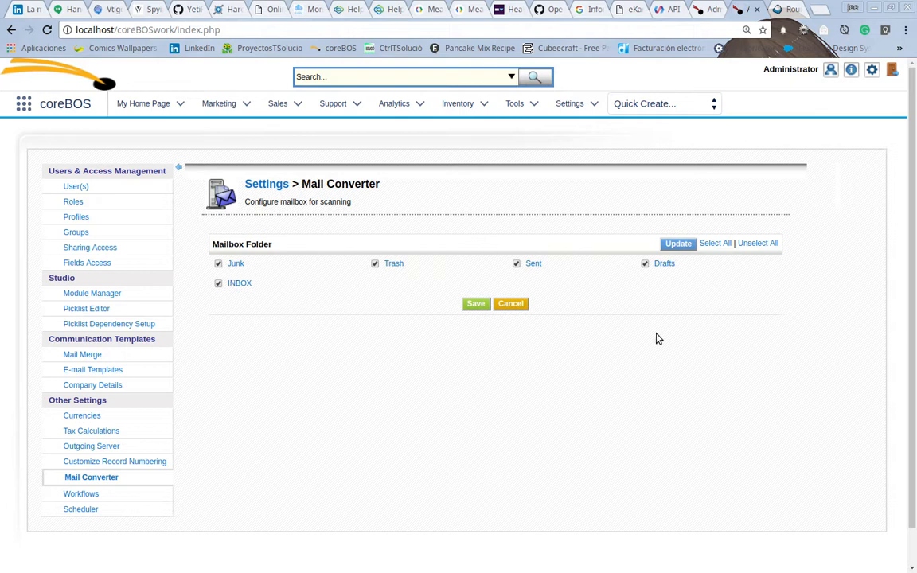
click(756, 245)
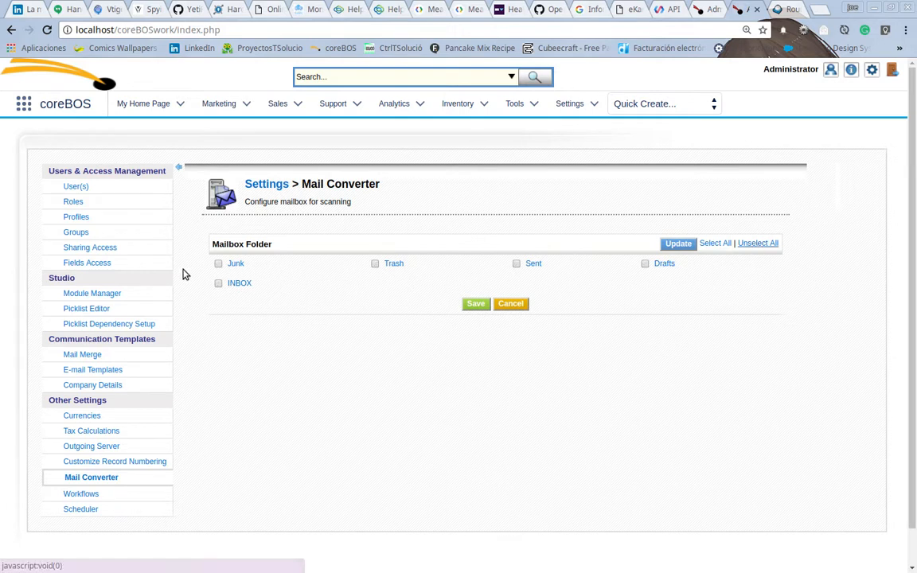
click(218, 283)
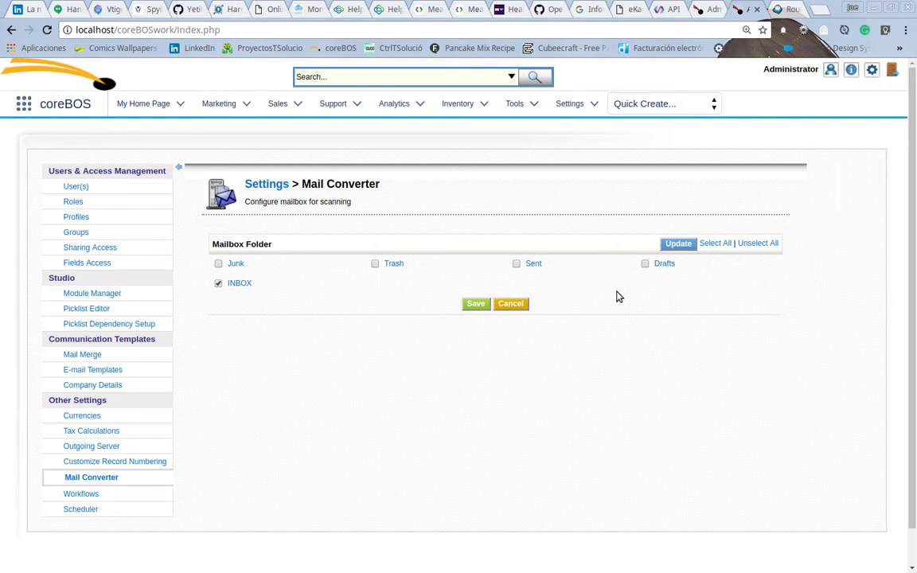
click(475, 304)
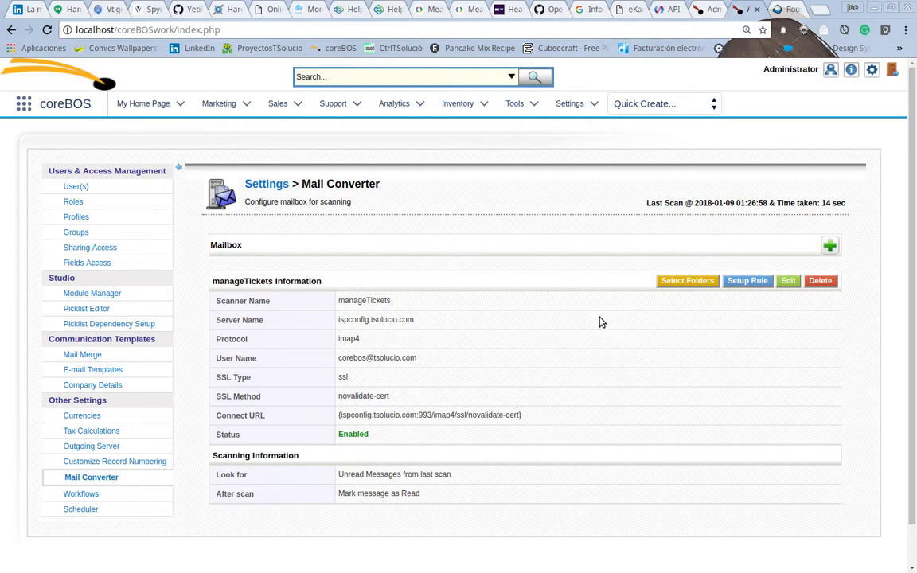
Step: Check the Mail Converter cron job in the Scheduler, then return to Mail Converter
click(85, 517)
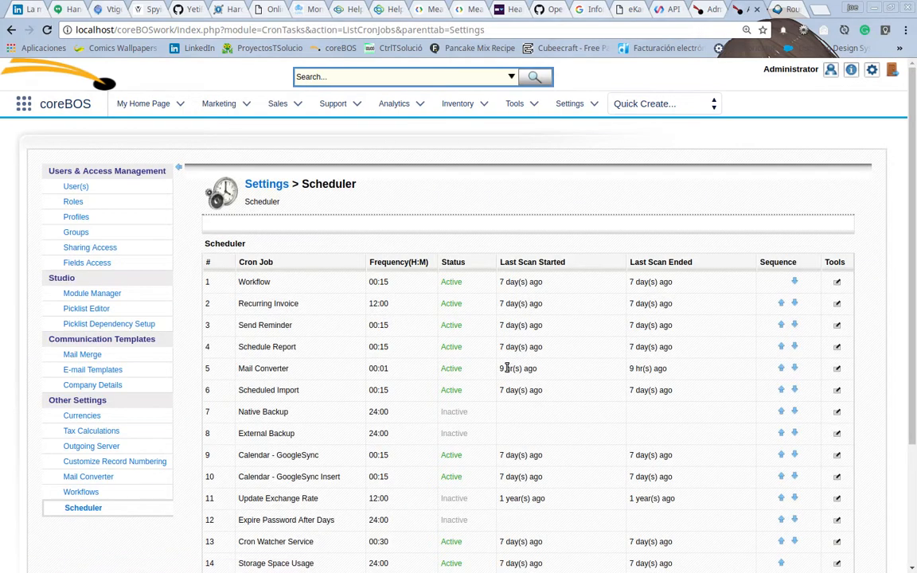
scroll(506, 368, down, 3)
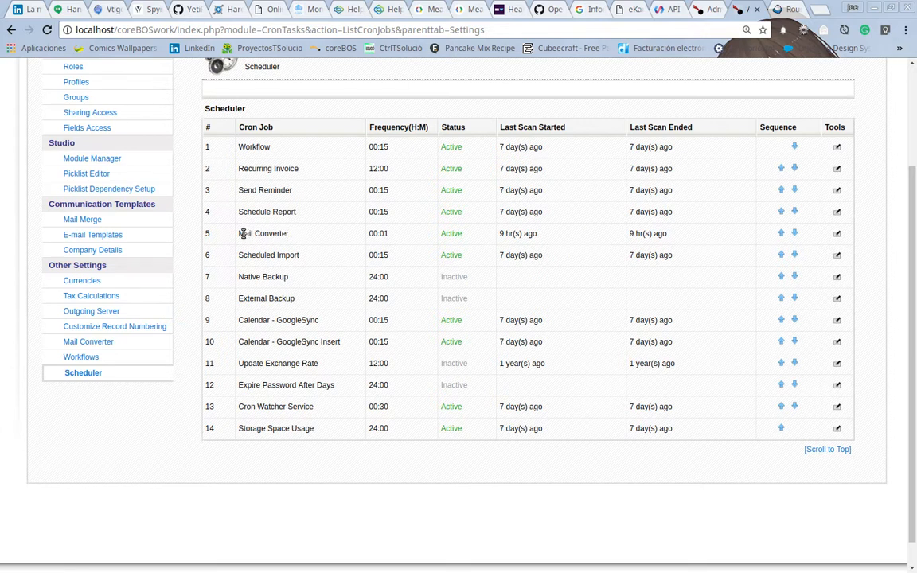
drag(239, 234, 291, 235)
click(94, 343)
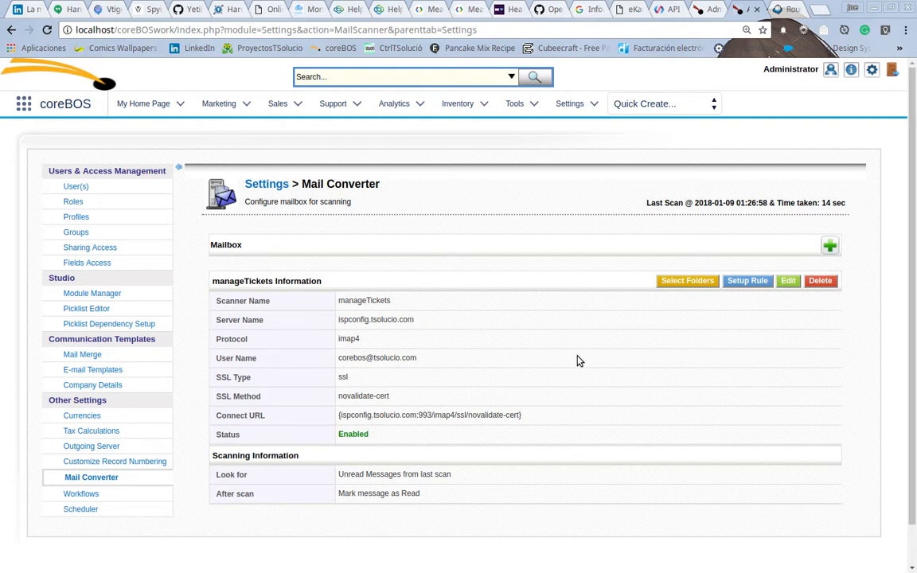
Step: Open a new rule form for the manageTickets scanner and examine the Subject and Body condition options
click(740, 284)
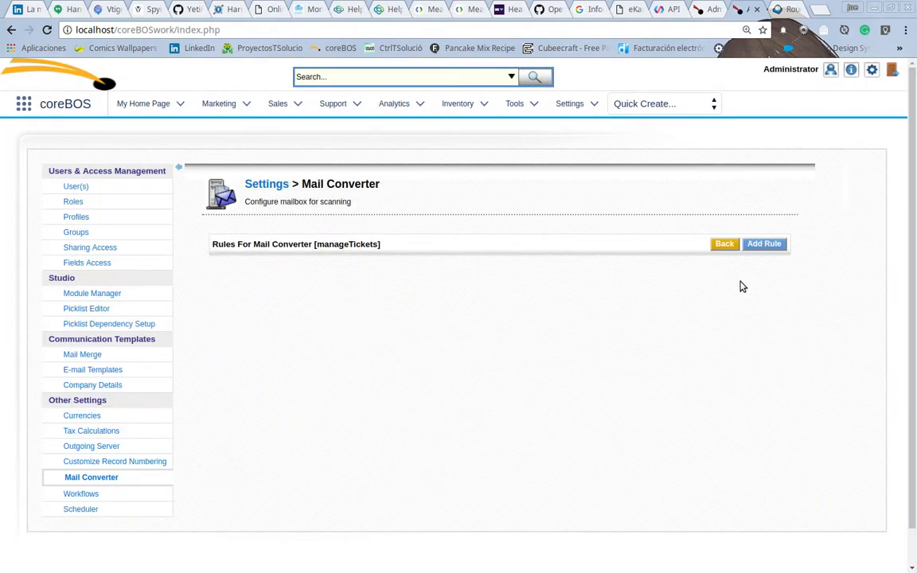
click(764, 246)
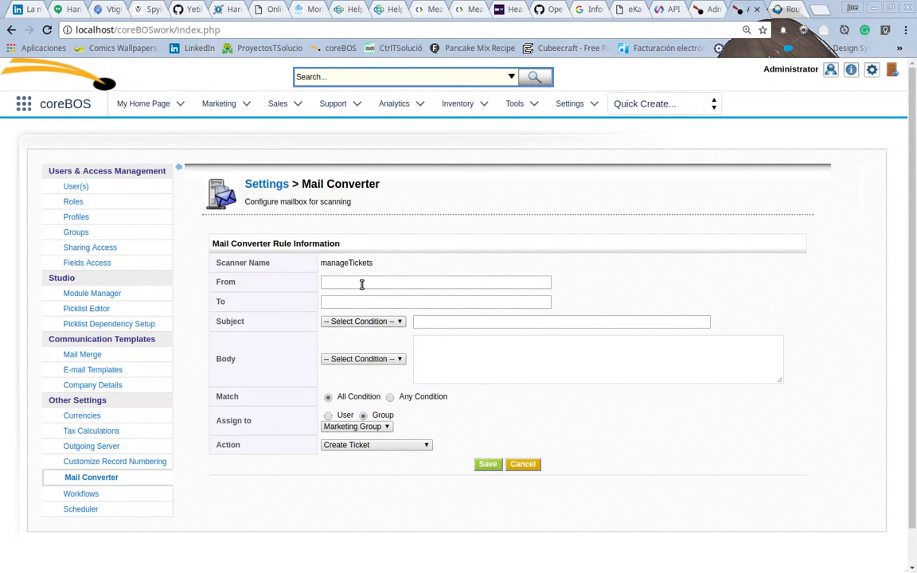
click(379, 322)
click(405, 253)
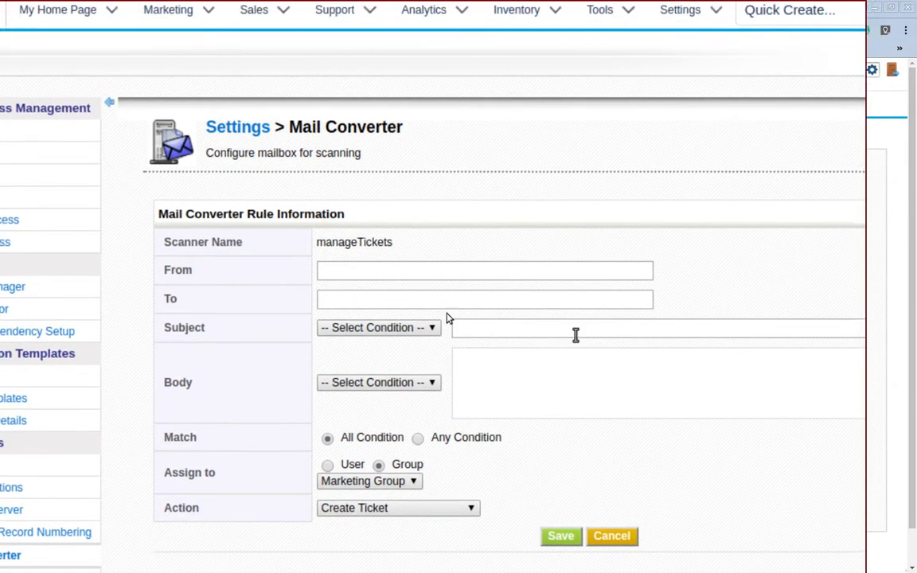
click(424, 320)
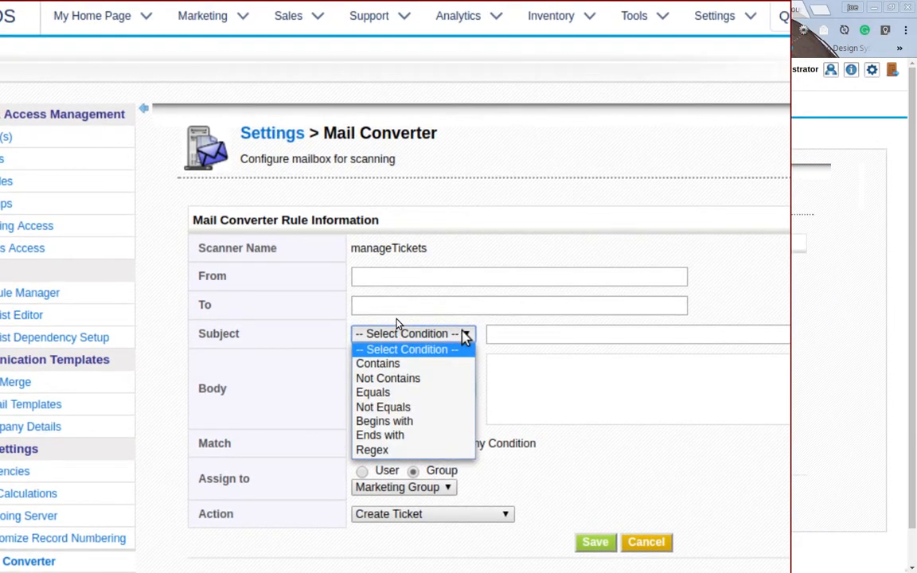
click(506, 349)
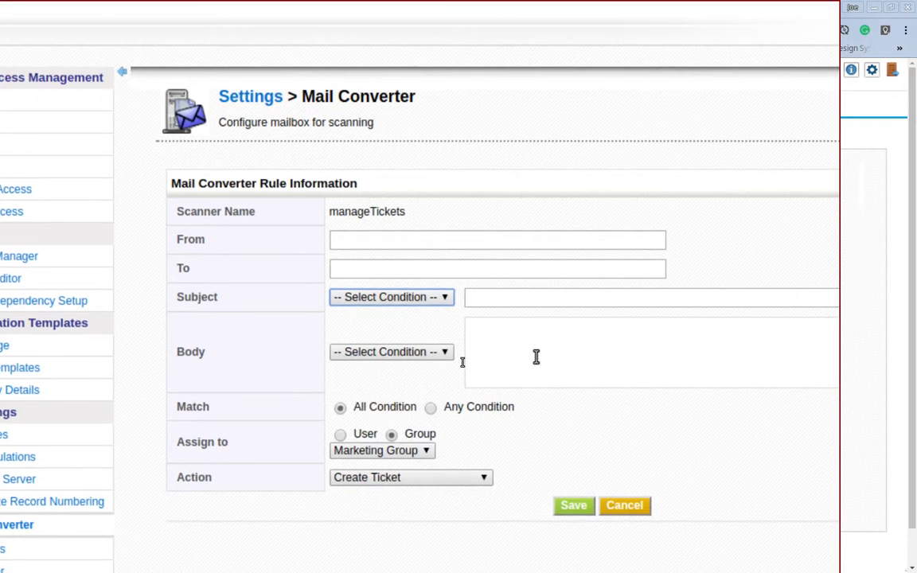
click(436, 353)
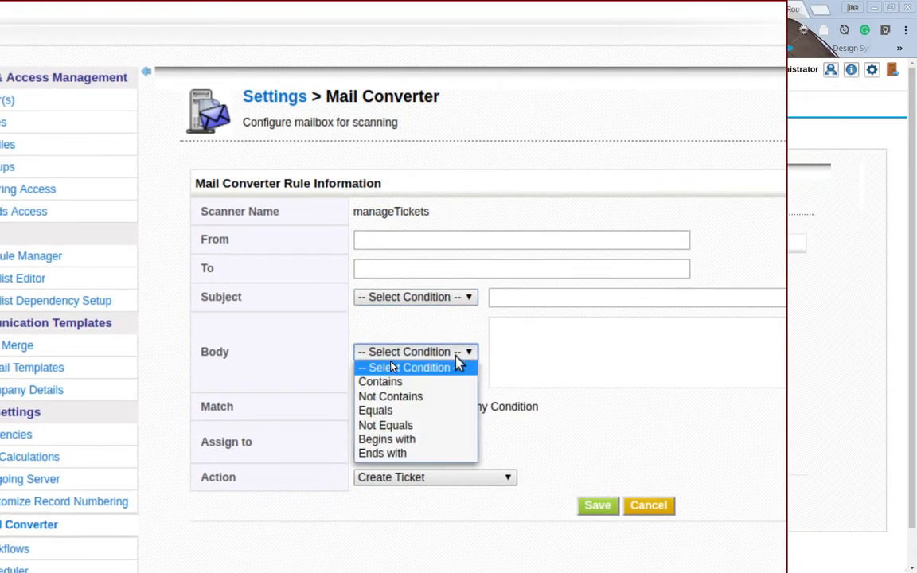
click(457, 366)
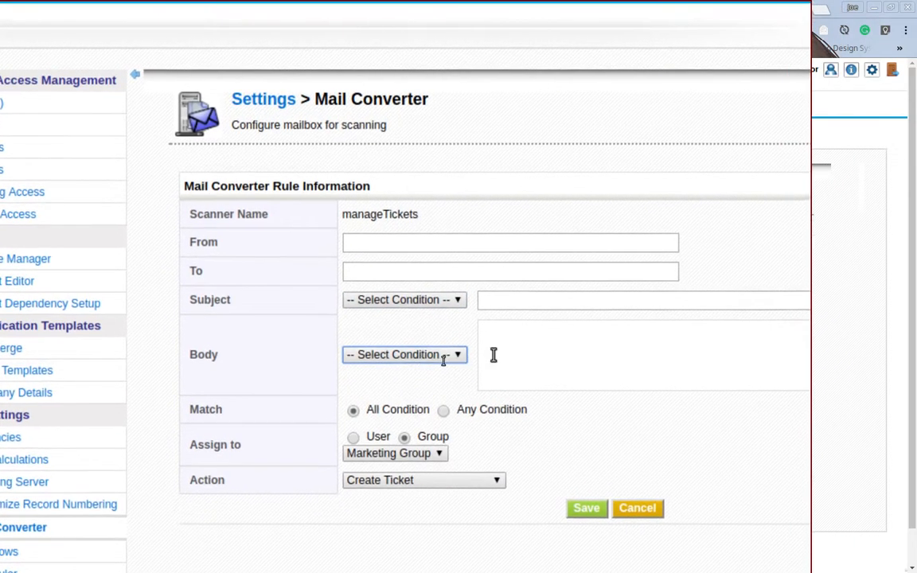
click(551, 358)
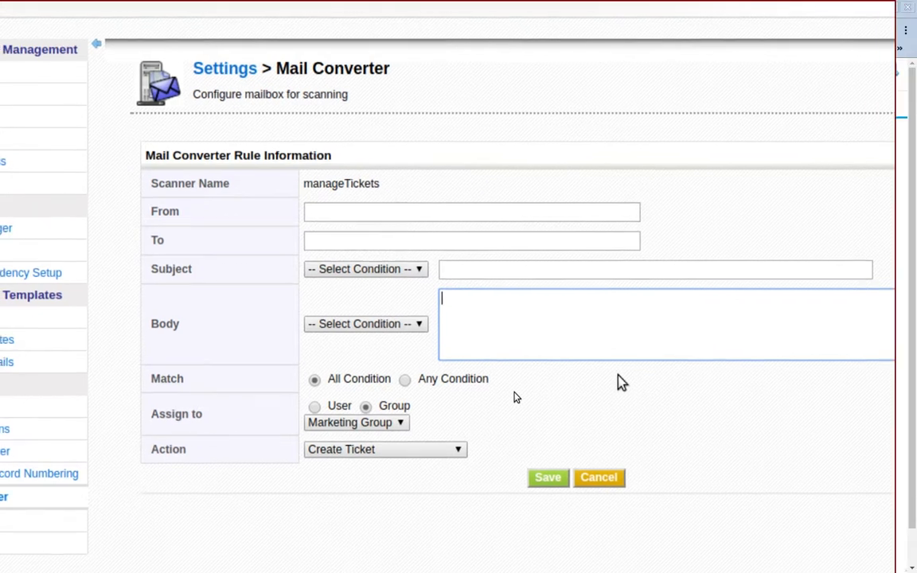
Step: Set the rule to match Any Condition with a Subject that Contains help
click(454, 378)
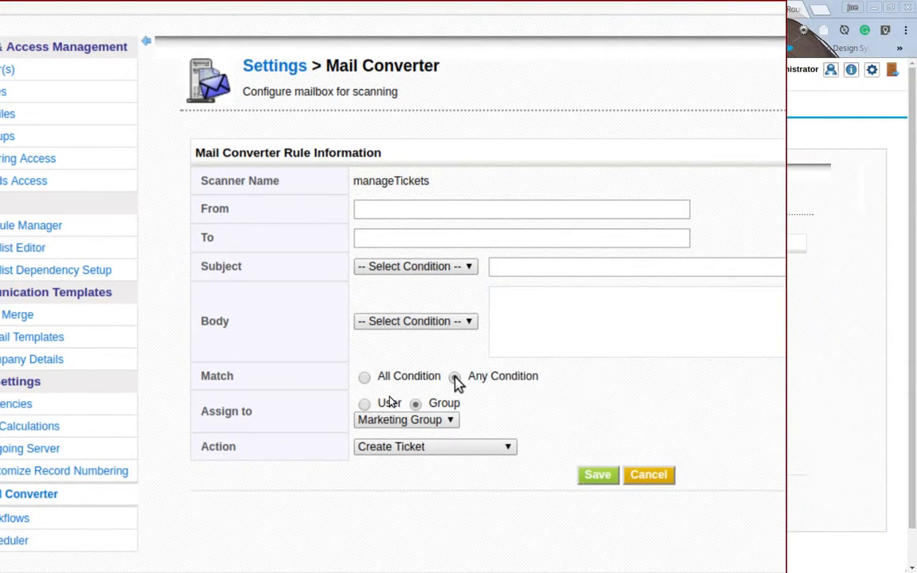
click(446, 333)
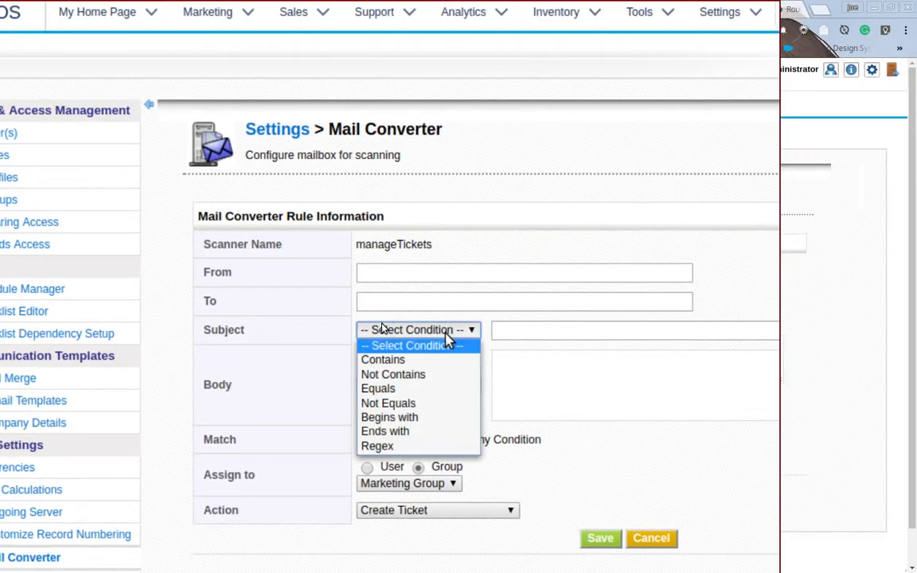
click(444, 348)
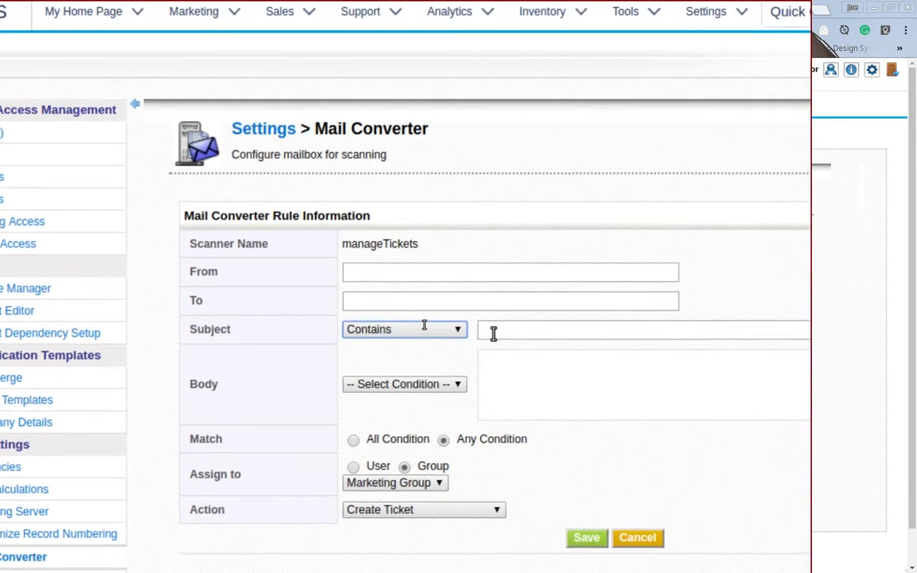
click(528, 317)
text(help)
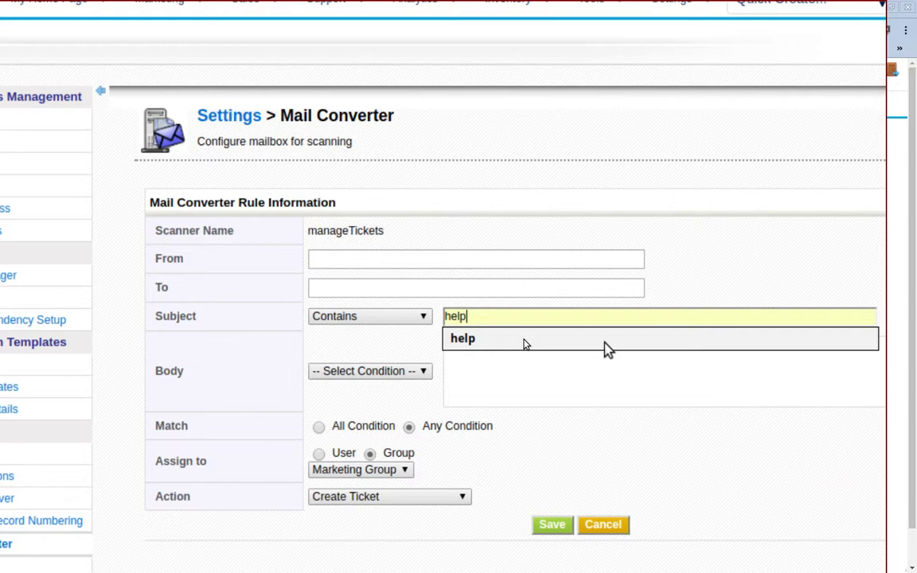
click(635, 357)
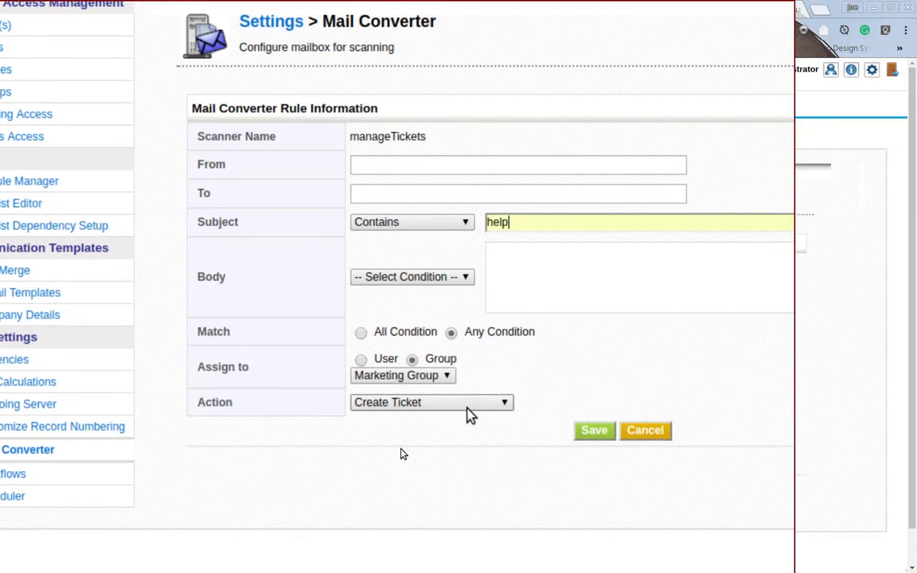
Step: Keep Create Ticket as the action, assign the rule to user cbTest testdmy, and save it
click(466, 404)
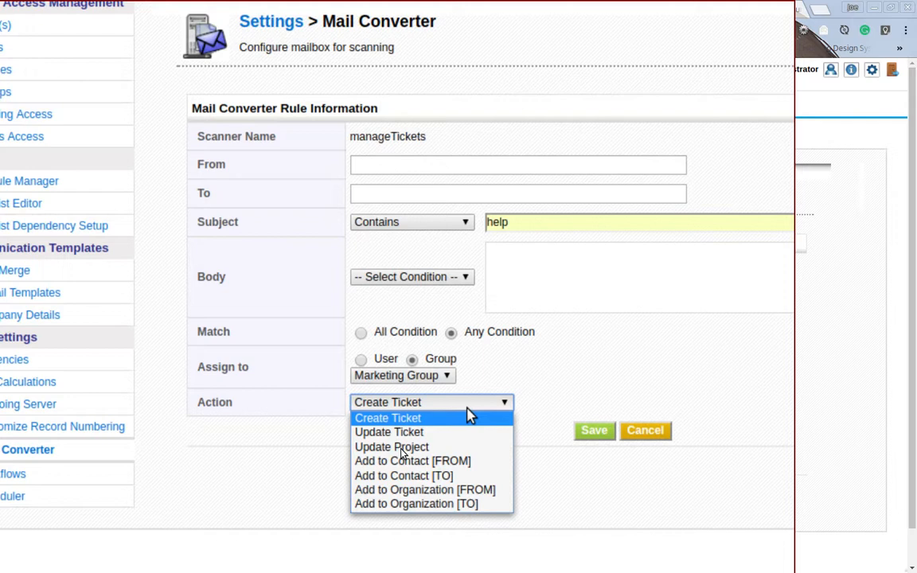
click(468, 417)
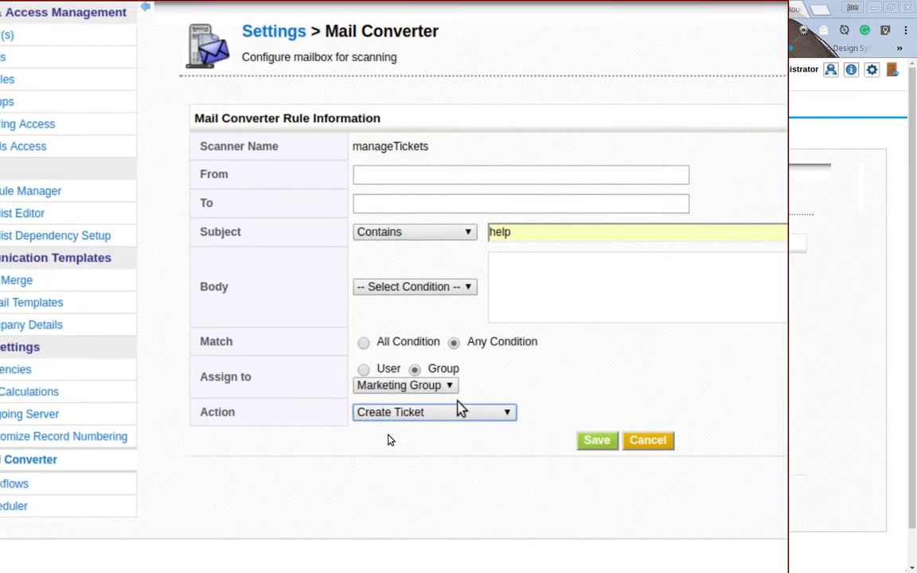
click(378, 378)
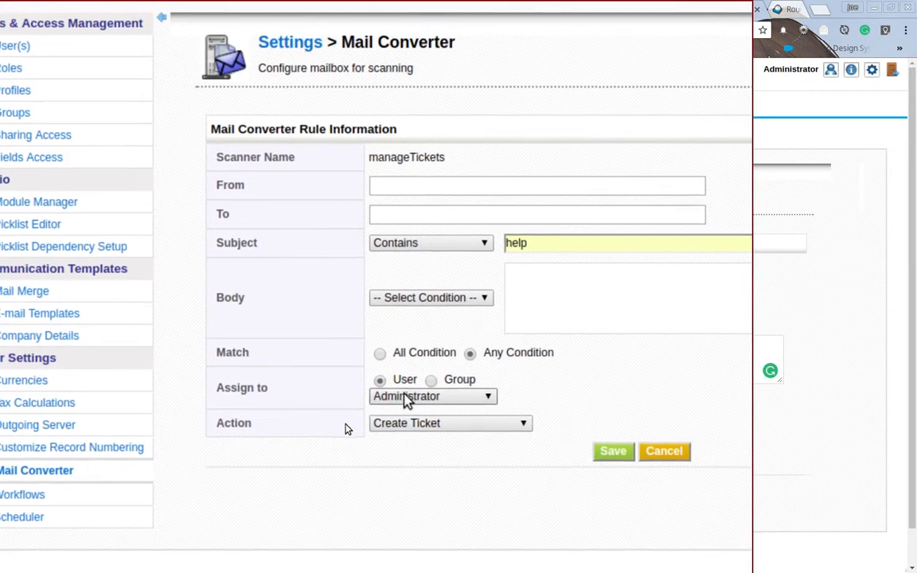
click(406, 394)
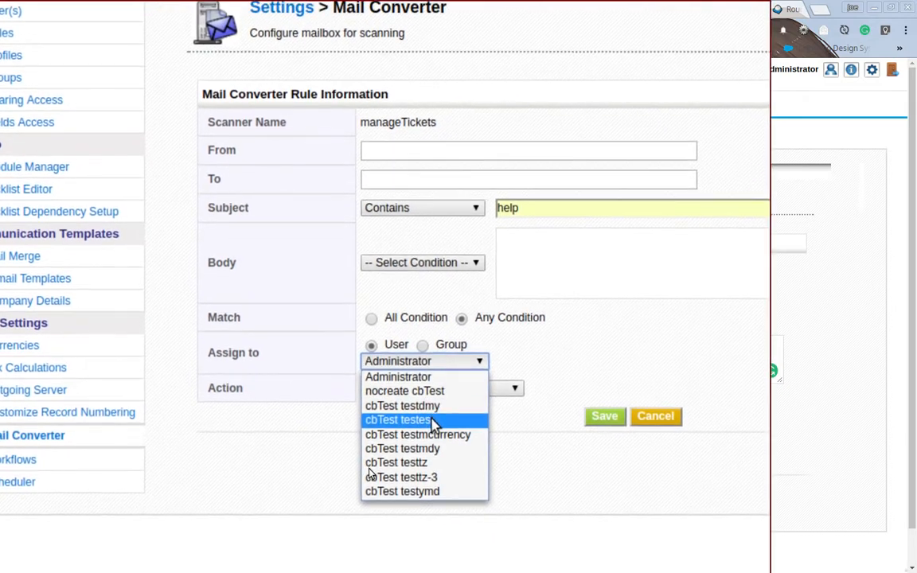
click(432, 417)
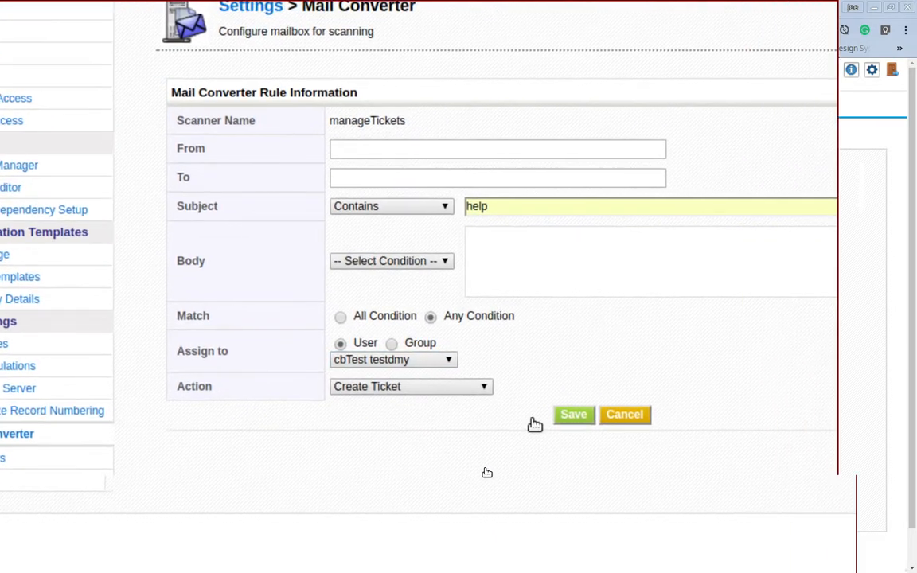
click(555, 417)
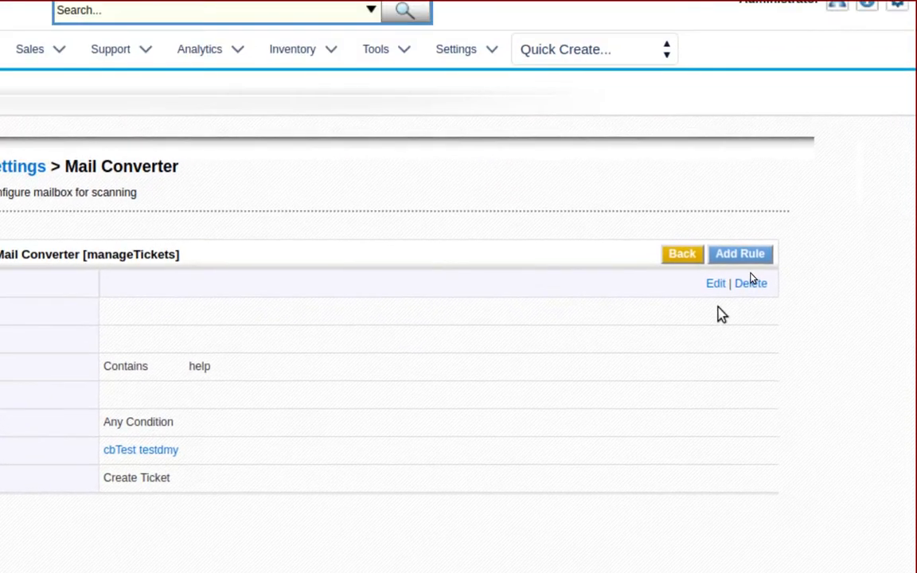
Step: Add a second rule with Subject Regex Re: TT[0-9]+ \[ Ticket Id : [0-9]+ \] (.+) matching Any Condition
click(723, 291)
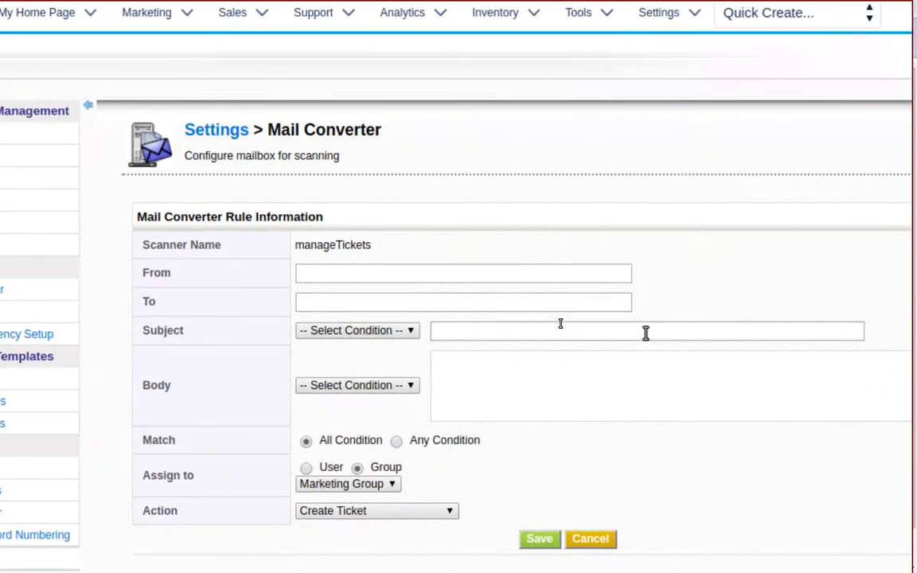
click(646, 332)
text(Re: TT[0-9]+ \[ Ticket Id : [0-9]+ \] (.+))
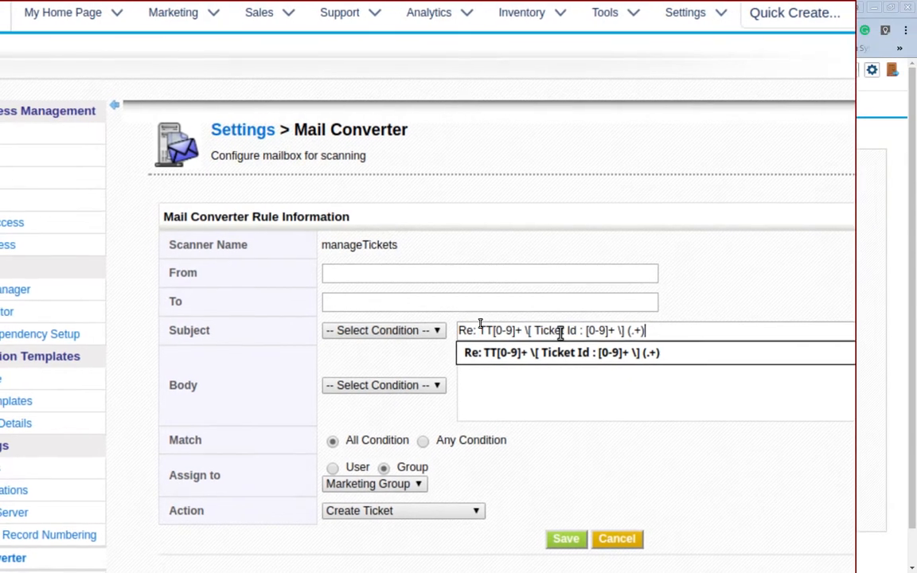
click(549, 342)
click(430, 326)
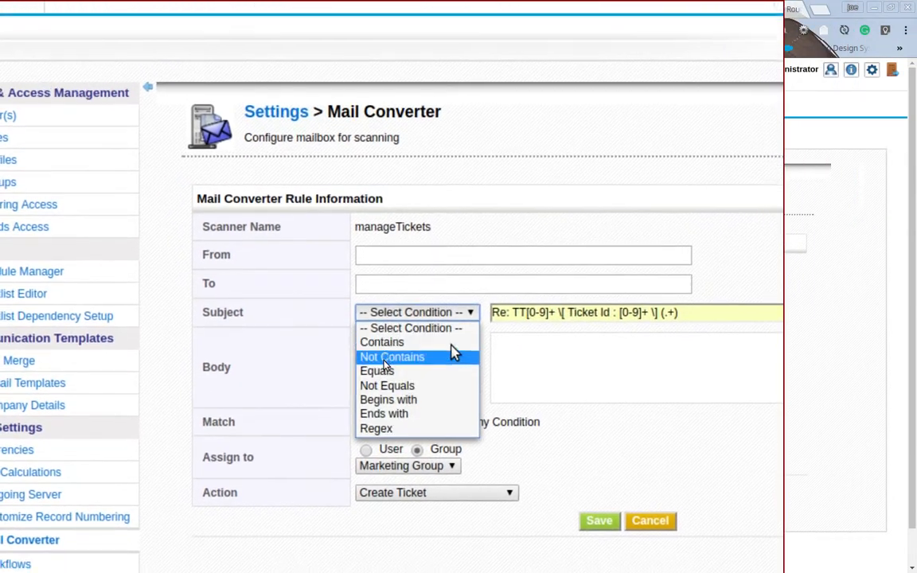
click(415, 421)
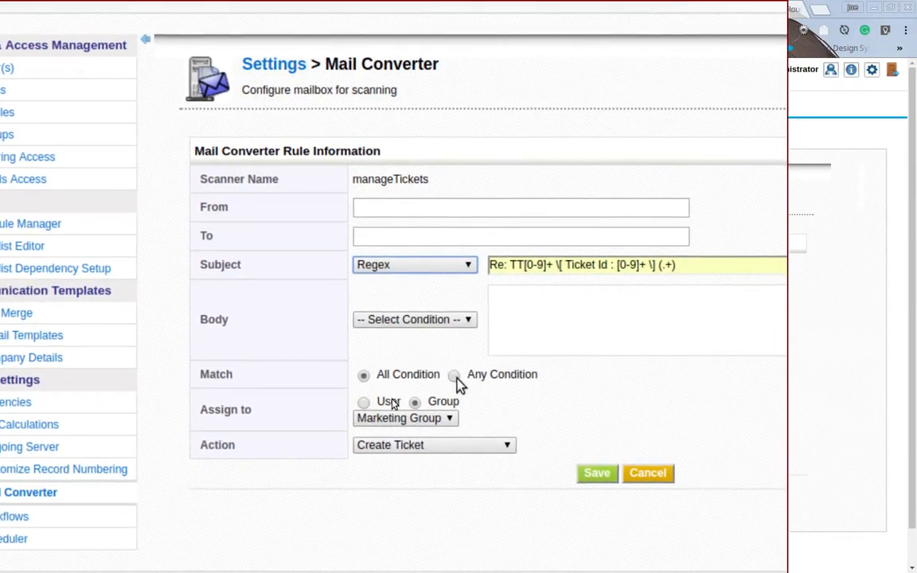
click(459, 376)
Step: Set the second rule's action to Update Ticket
click(386, 389)
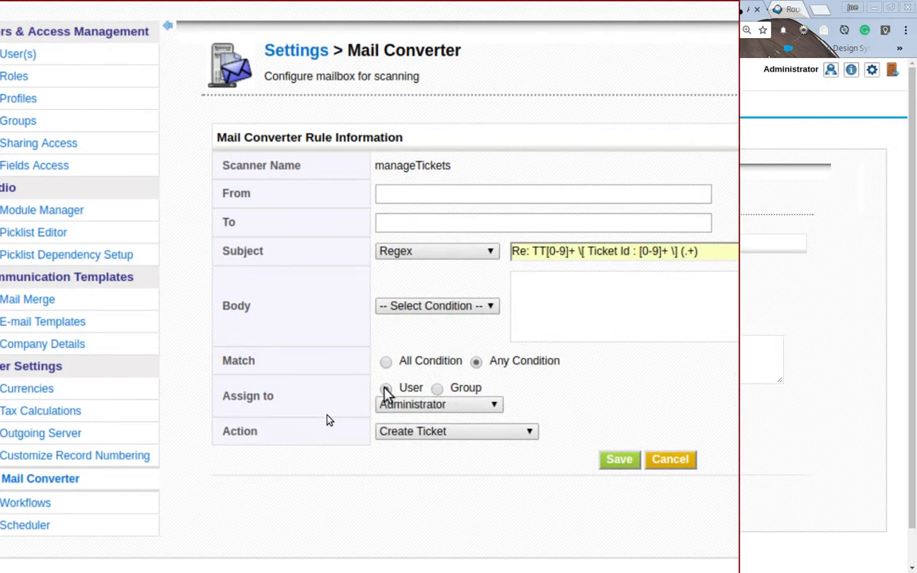
click(403, 406)
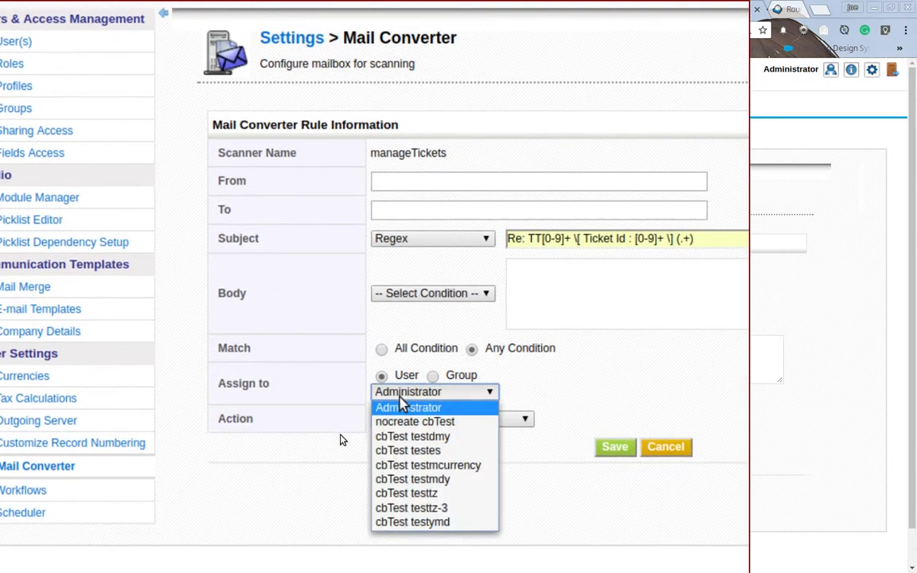
click(579, 397)
click(440, 417)
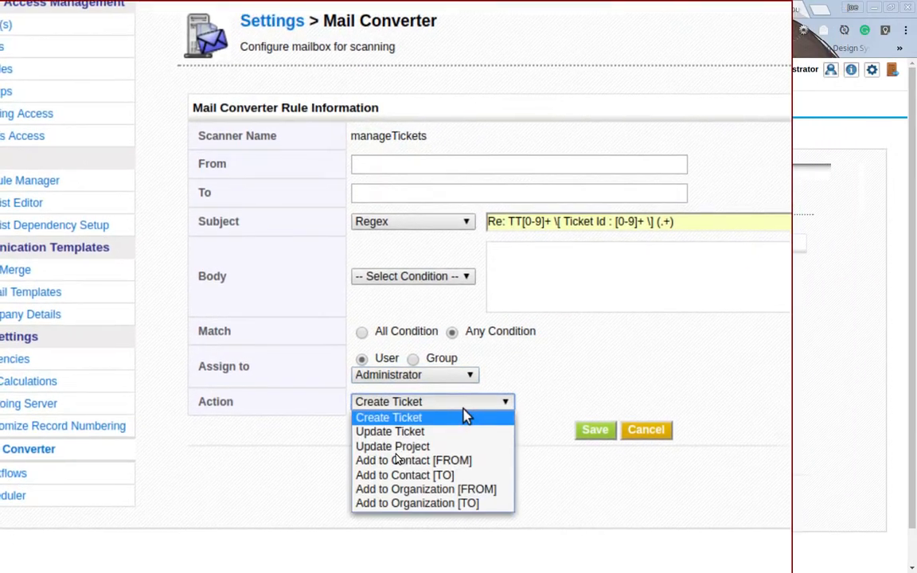
click(436, 448)
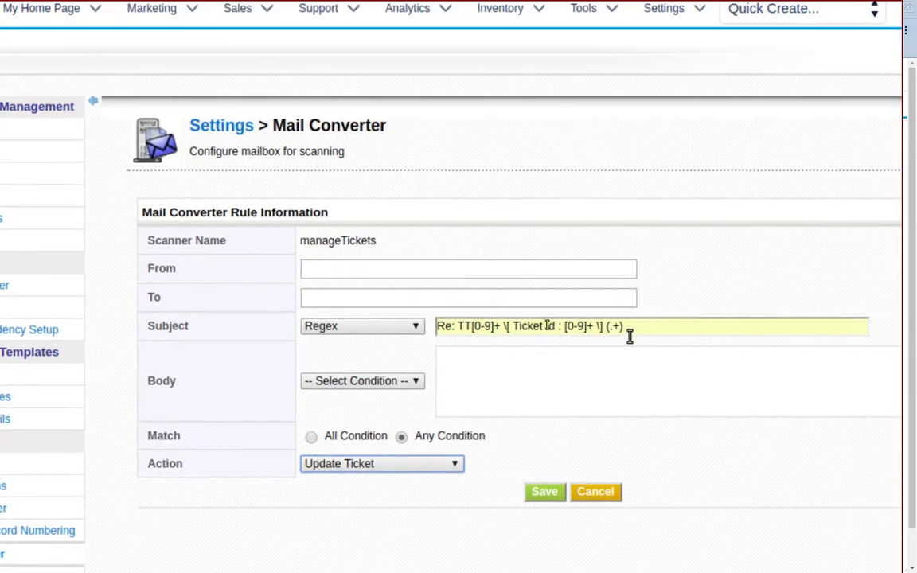
Step: Highlight the (.+) group of the subject pattern and save the rule
click(631, 333)
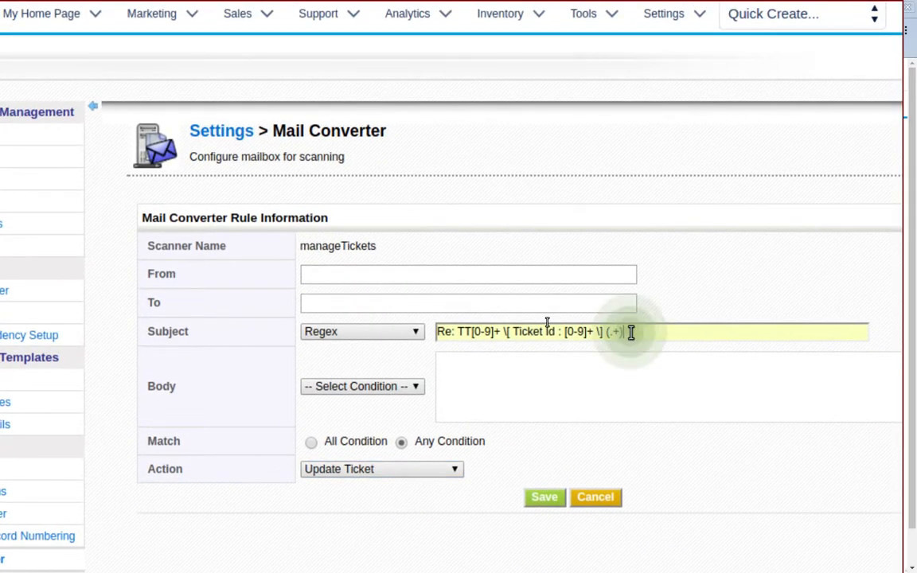
key(shift+Left)
key(shift+Left)
key(shift+Left)
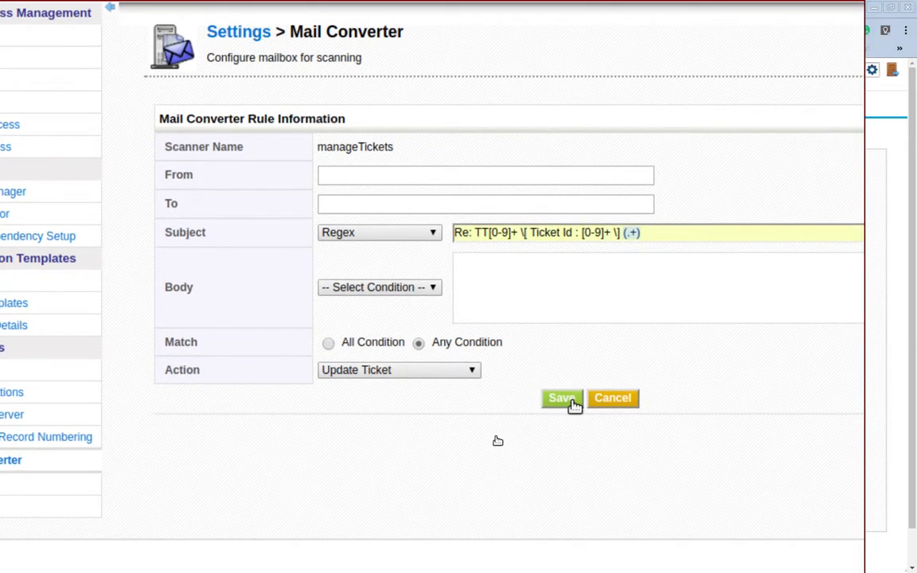
click(574, 405)
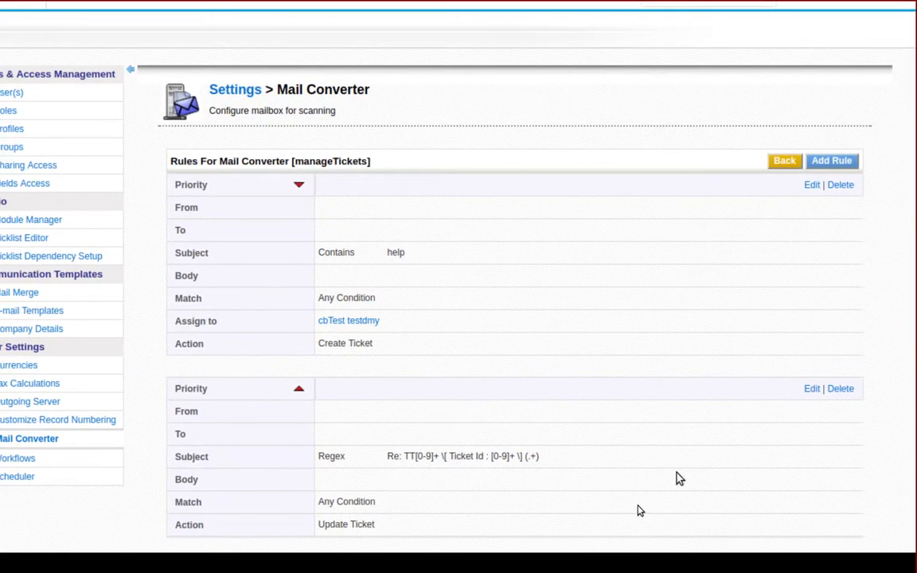
Step: Move the Regex Update Ticket rule up to the top priority
scroll(679, 476, down, 1)
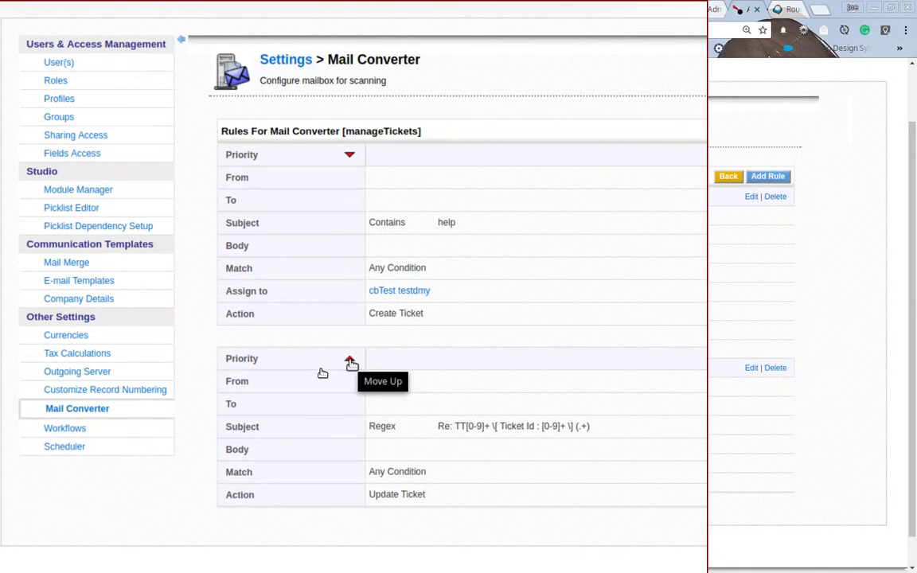
click(351, 363)
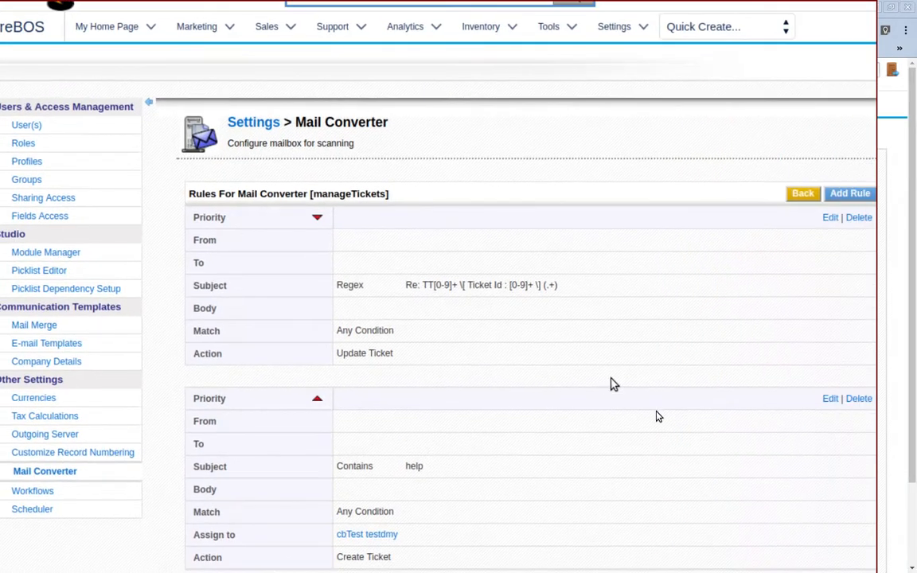
Step: Return to the mailbox overview and switch to the Roundcube webmail inbox tab
scroll(697, 407, down, 1)
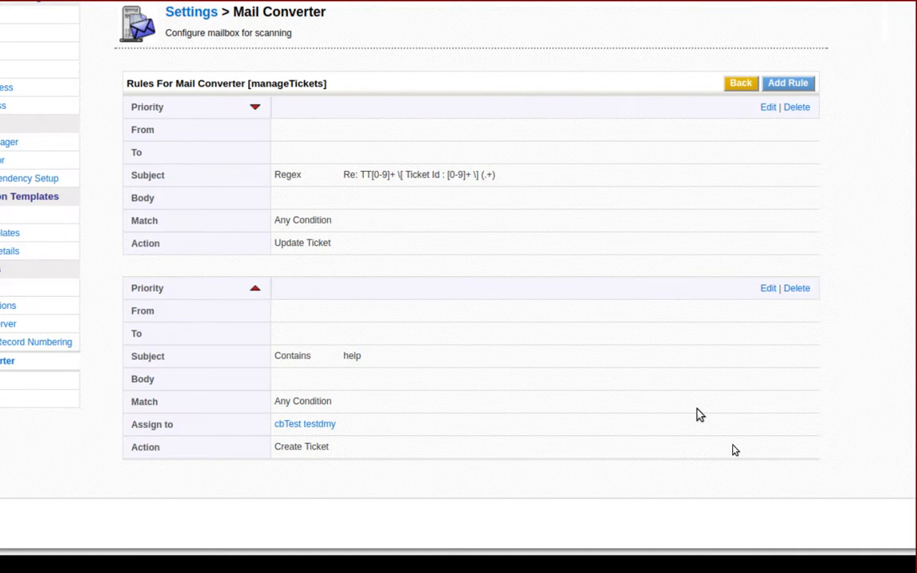
click(707, 214)
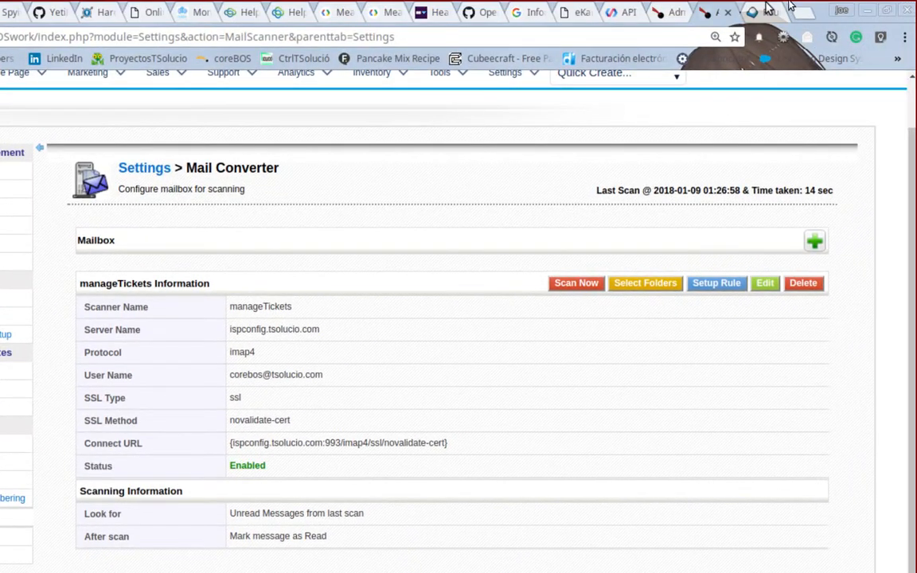
click(753, 13)
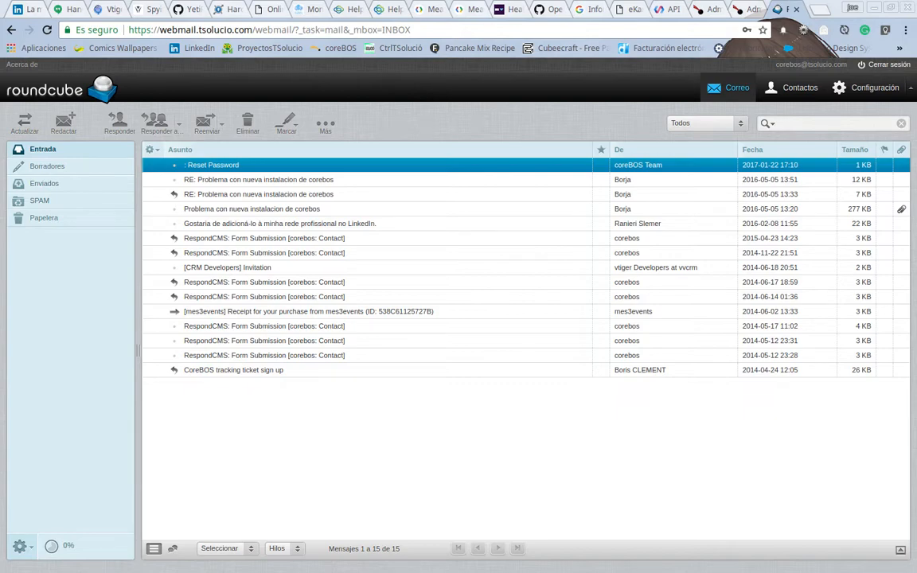
Step: Start a new message to corebos with the subject "I need help configuring mail converter"
drag(0, 105, 445, 114)
double_click(437, 114)
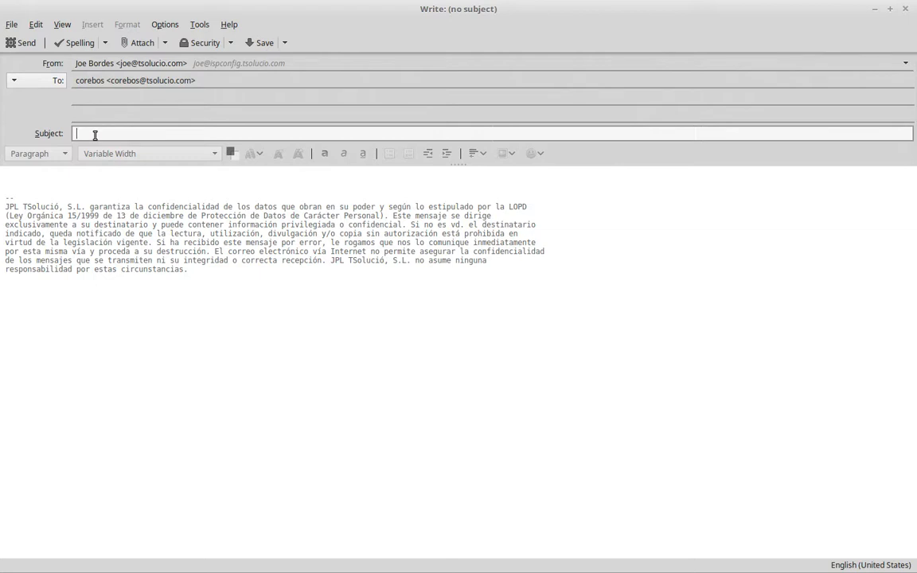
text(I need help )
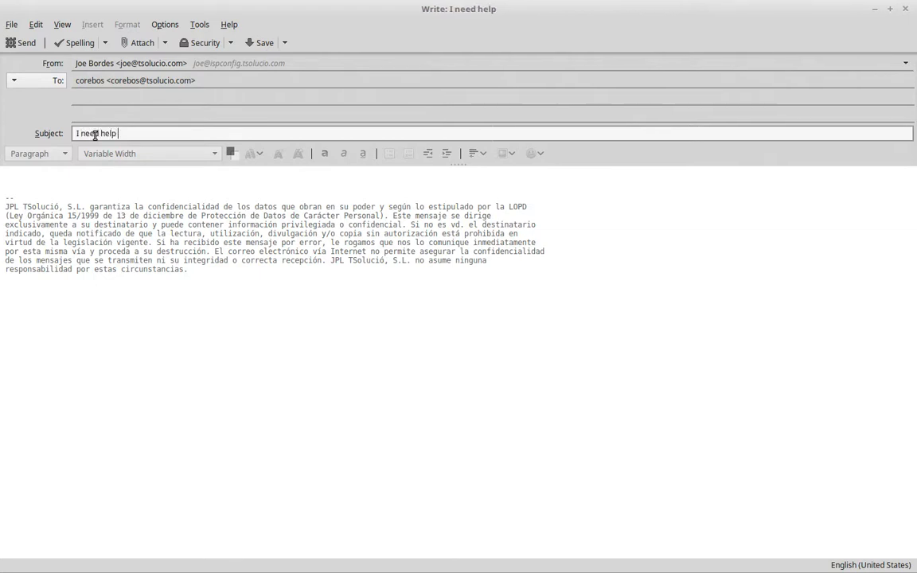
text(configuri)
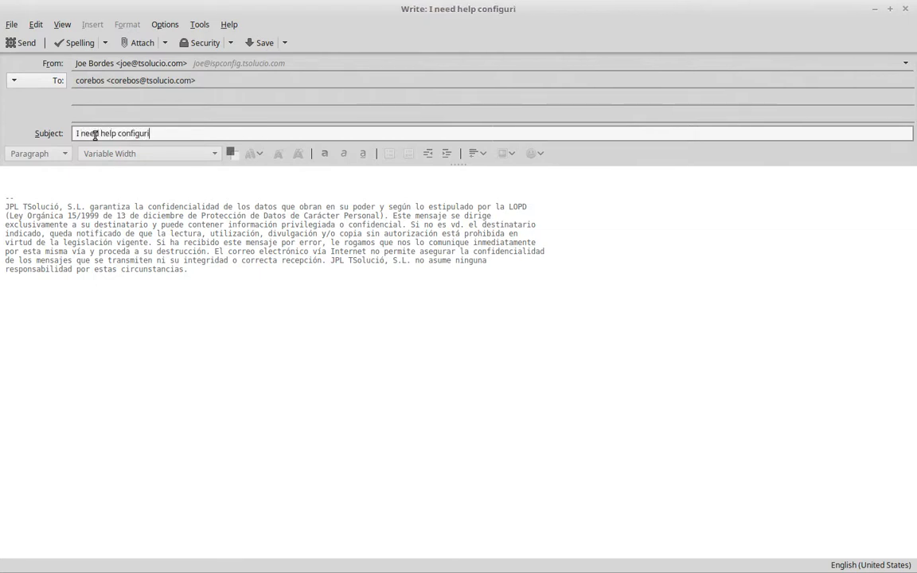
text(ng mail conv)
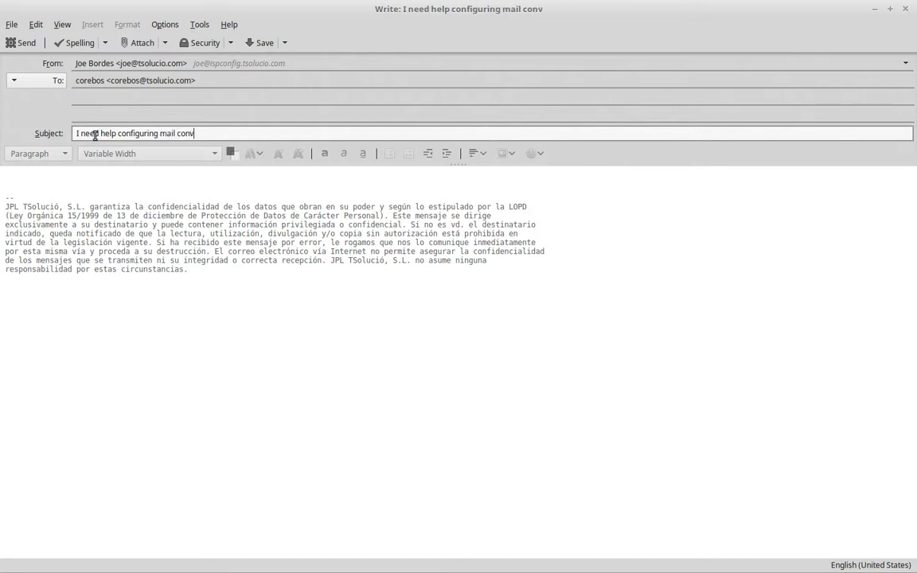
text(erter)
Step: Replace the body and signature with "Mail converter is not updating tickets" and send the message
key(Tab)
text(M)
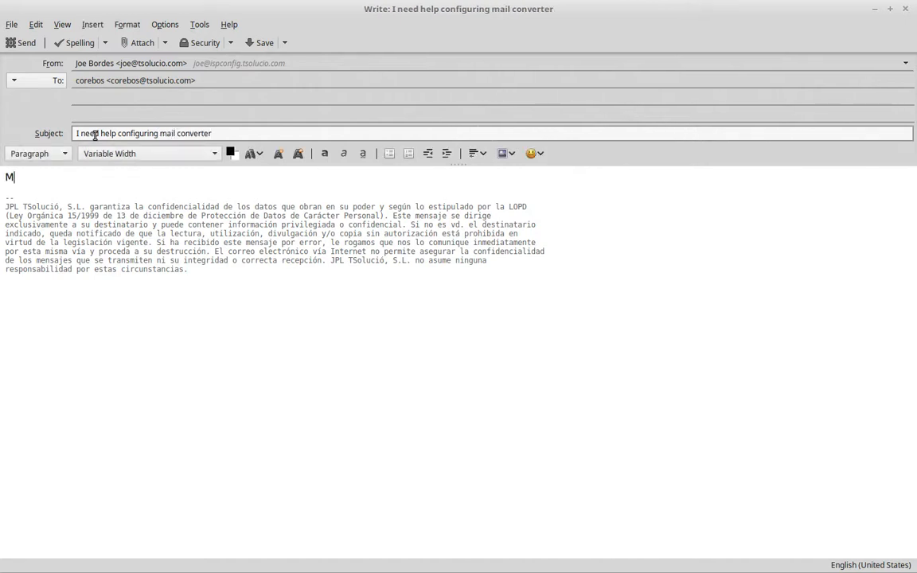
text(ail converter i snot)
key(ctrl+Left)
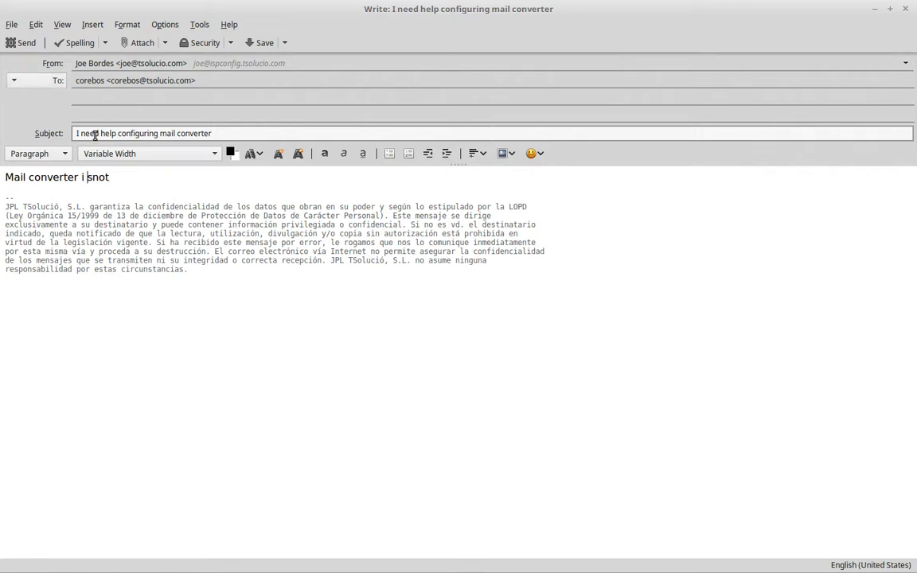
key(BackSpace)
key(Right)
key(End)
text(updating tickets)
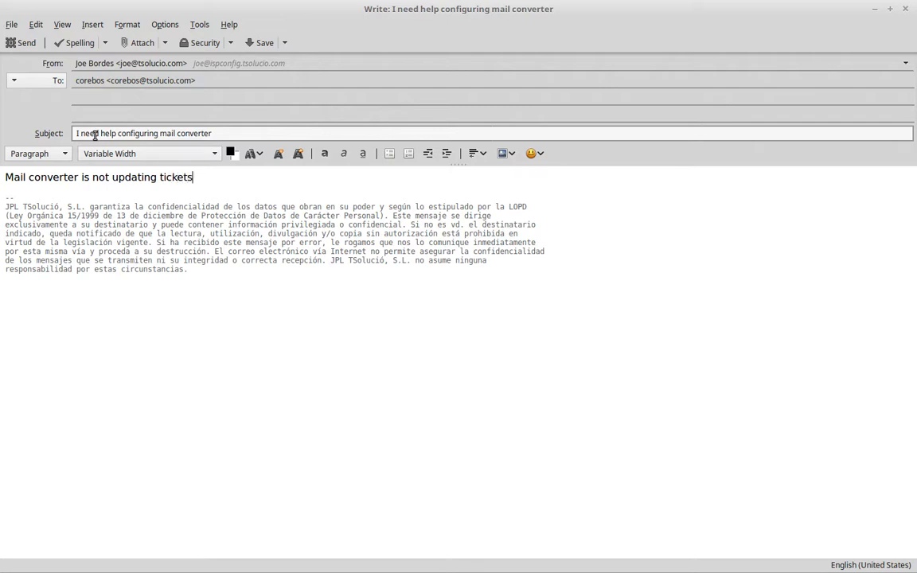
key(Return)
key(Return)
key(ctrl+shift+End)
key(Delete)
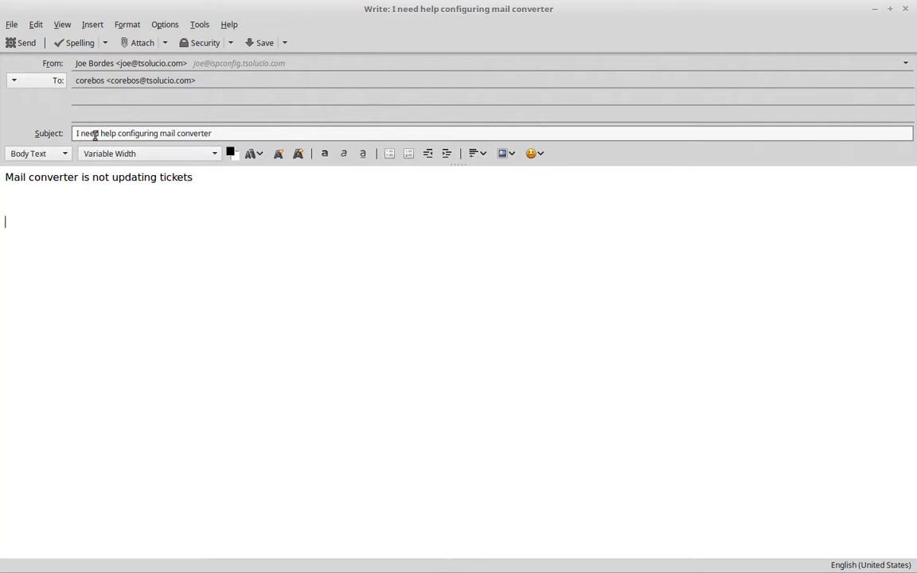
click(18, 43)
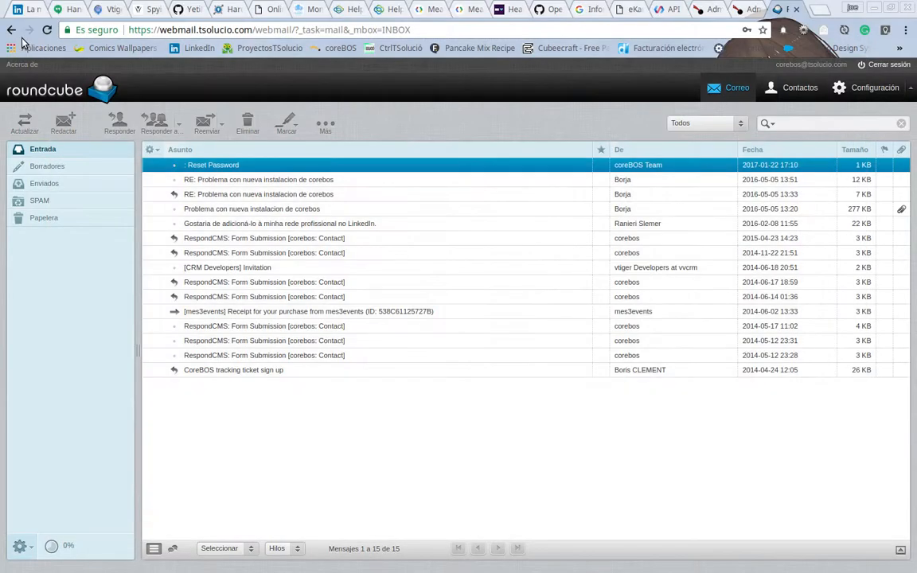
Step: Refresh the webmail inbox and run Scan Now on the manageTickets mailbox in Mail Converter
click(26, 129)
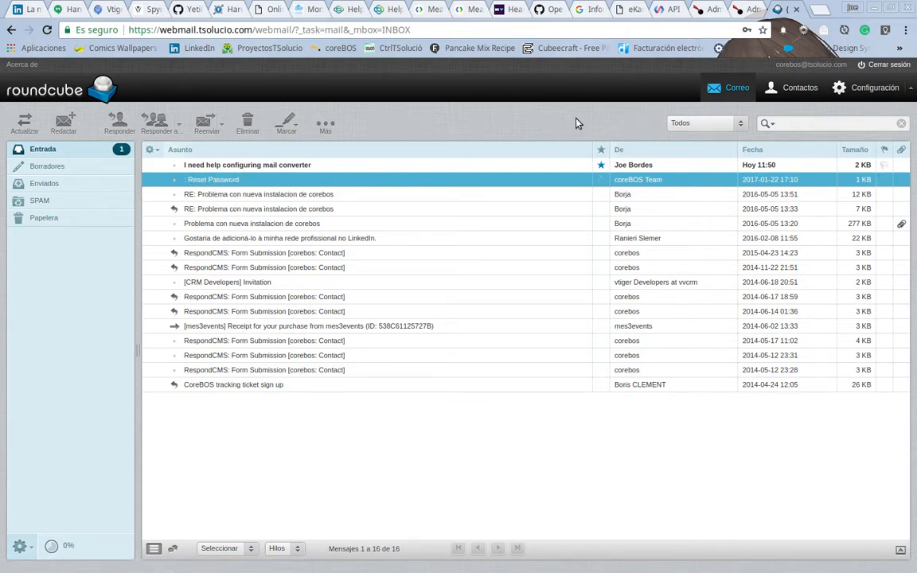
click(739, 10)
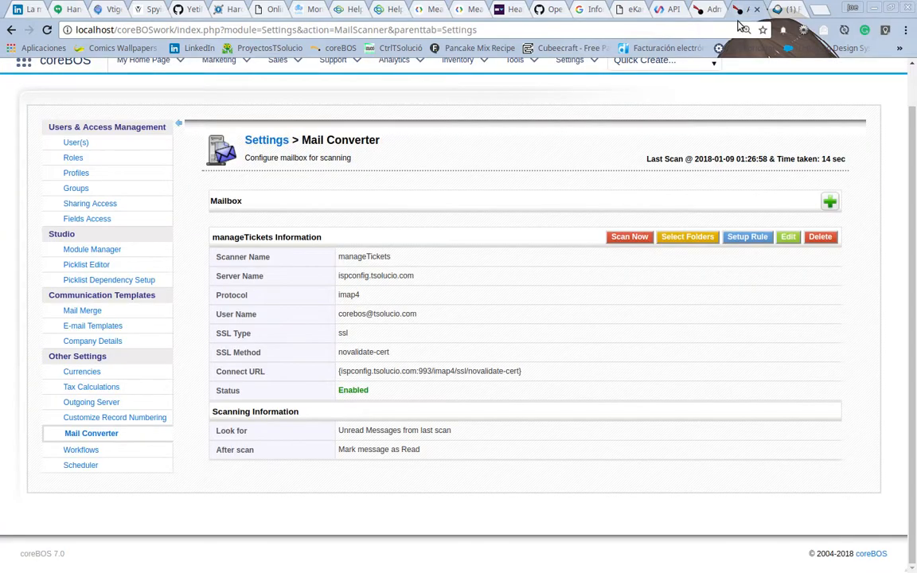
click(622, 243)
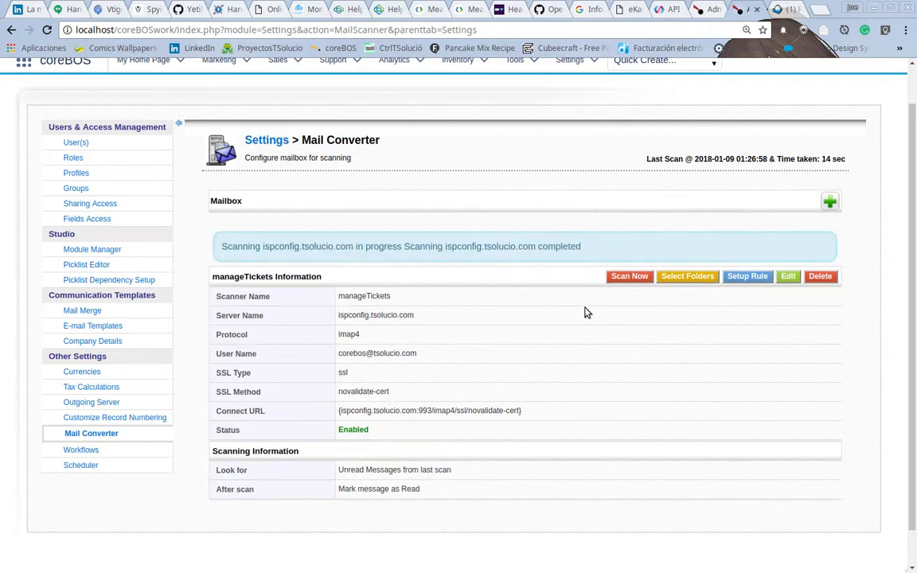
Step: Refresh the webmail inbox, then open the new ticket TT189 from the Support Tickets list
click(780, 10)
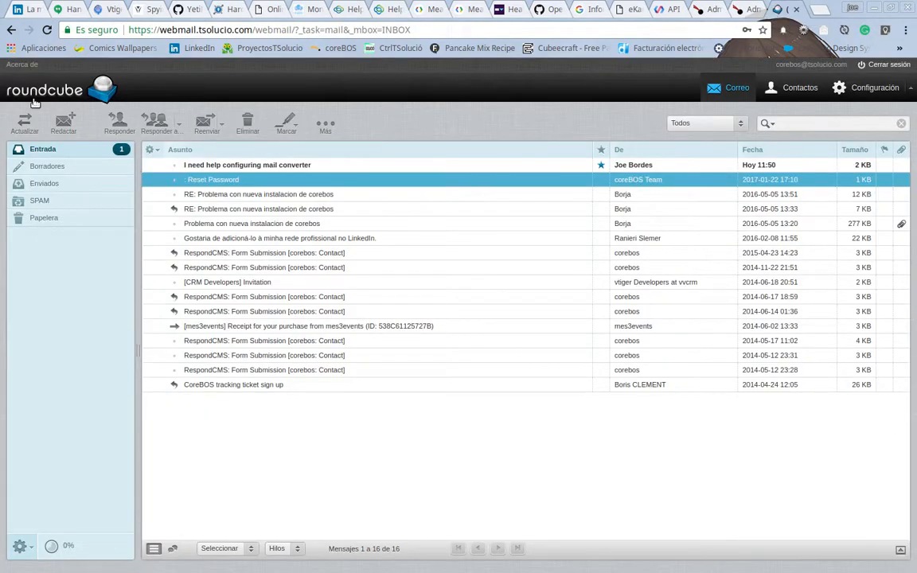
click(24, 124)
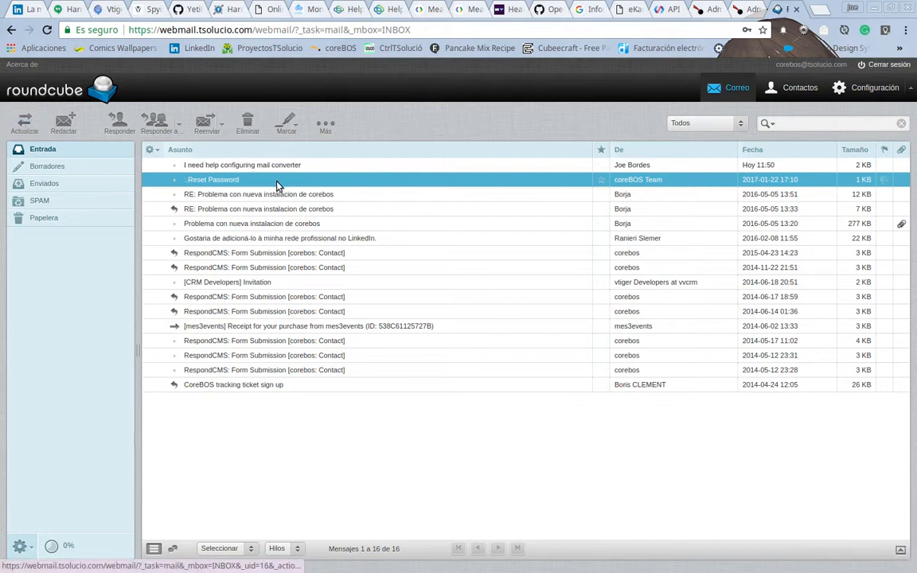
click(699, 12)
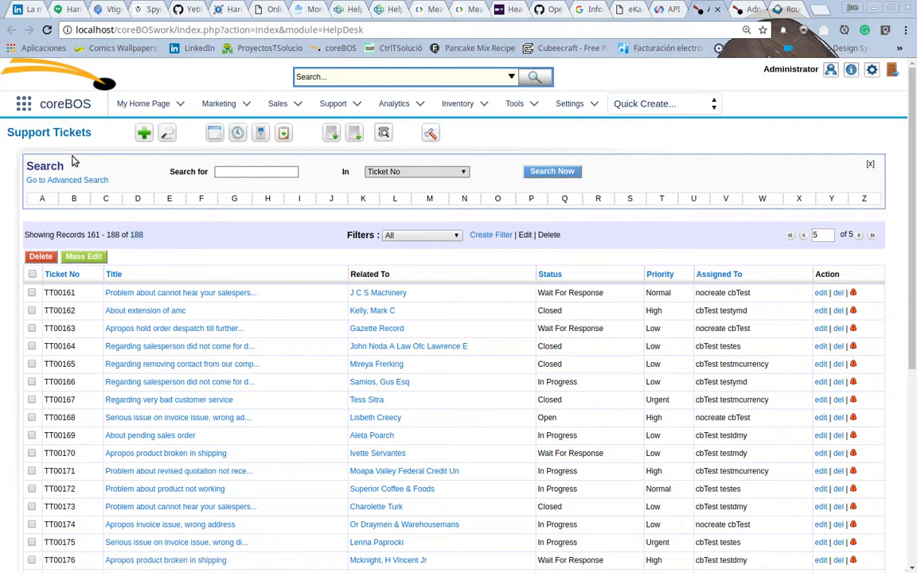
click(36, 129)
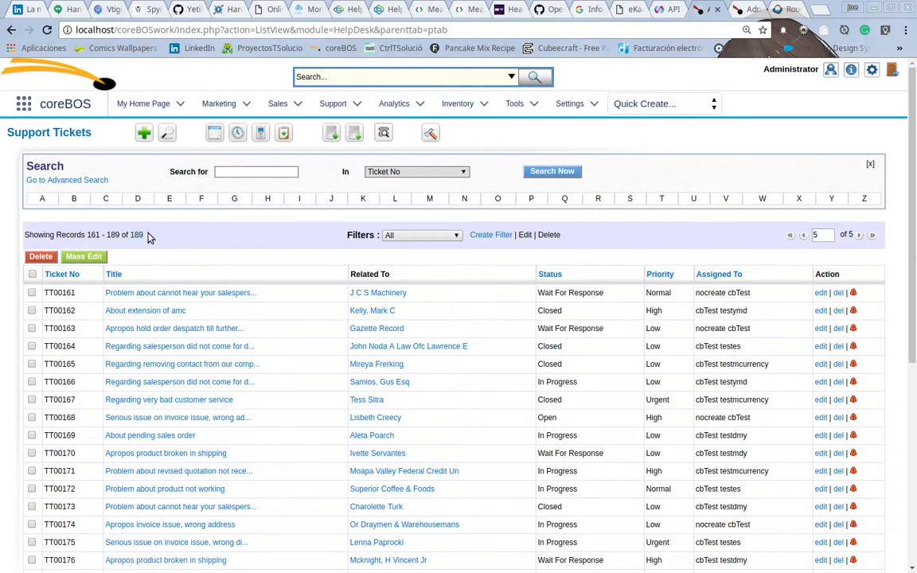
scroll(572, 301, down, 1)
scroll(571, 301, down, 5)
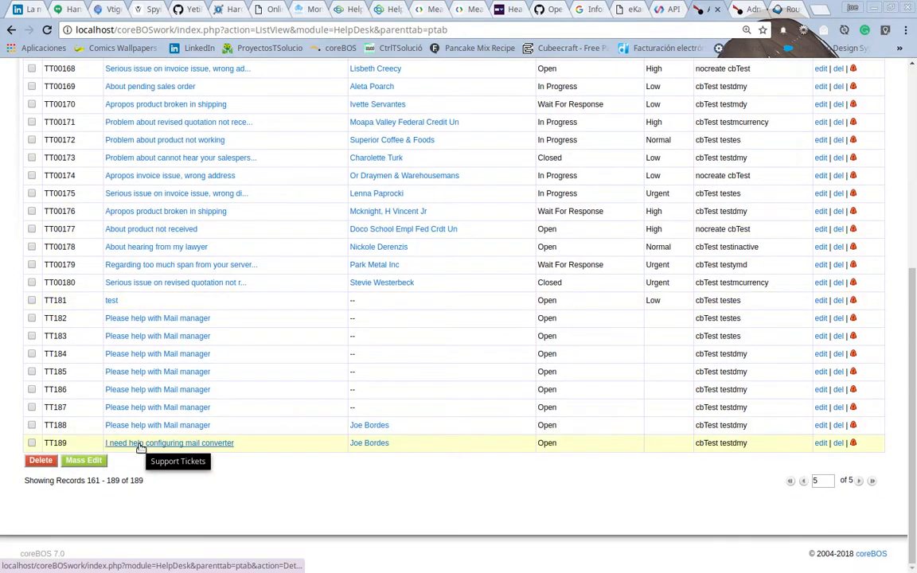
click(181, 444)
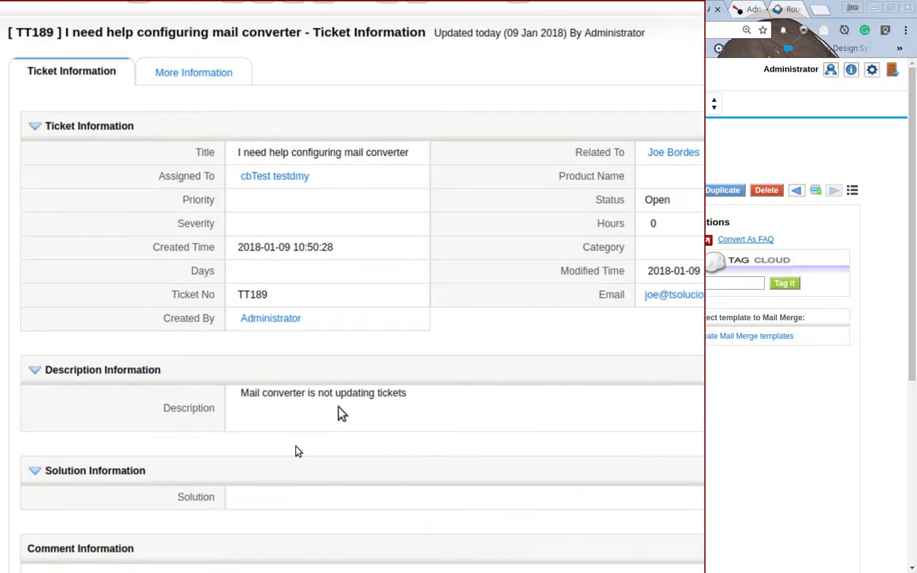
Step: Examine the ticket's details and its Documents and Email related lists under More Information
scroll(340, 414, down, 4)
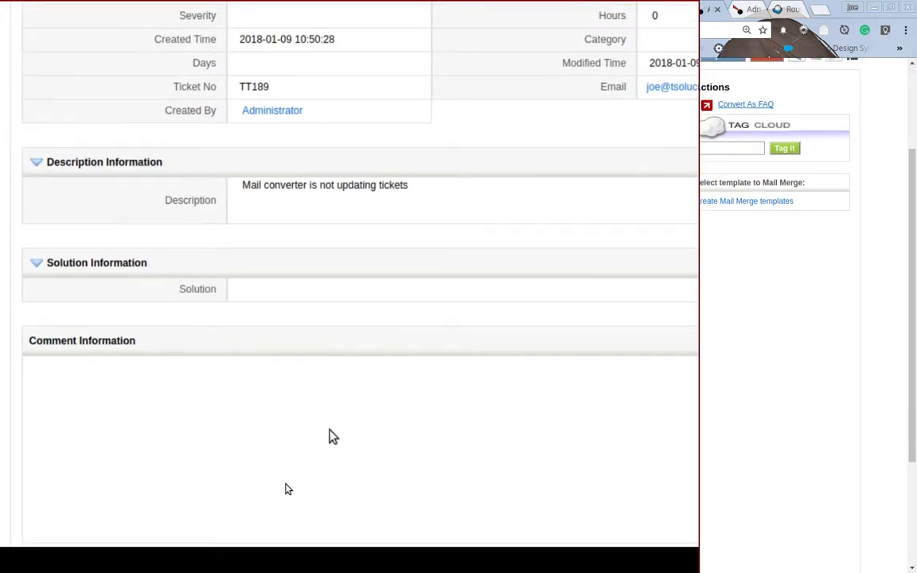
scroll(333, 436, up, 4)
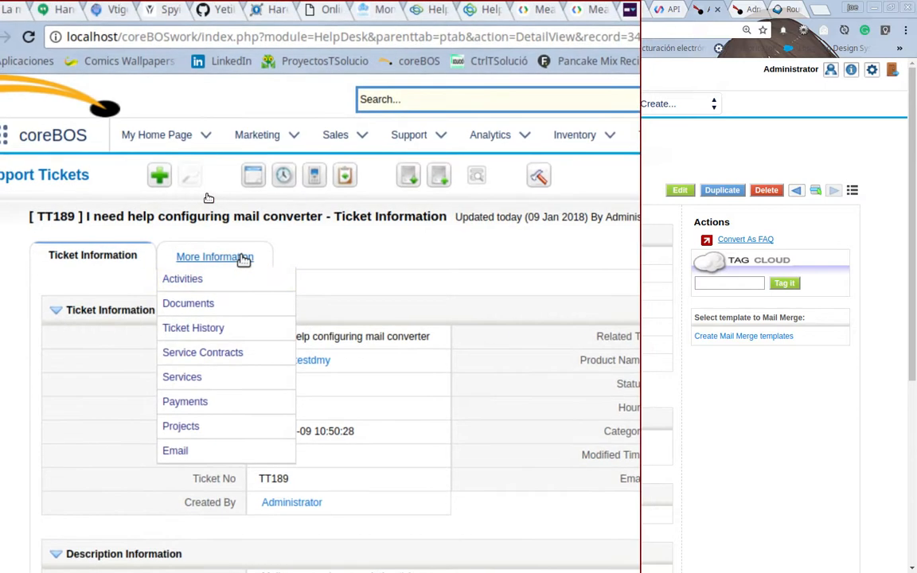
click(243, 259)
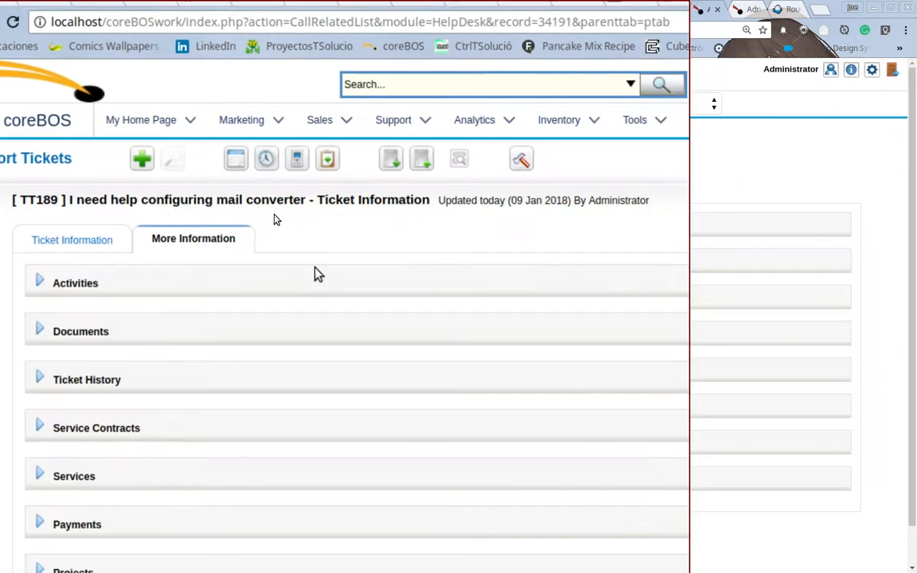
scroll(274, 215, down, 2)
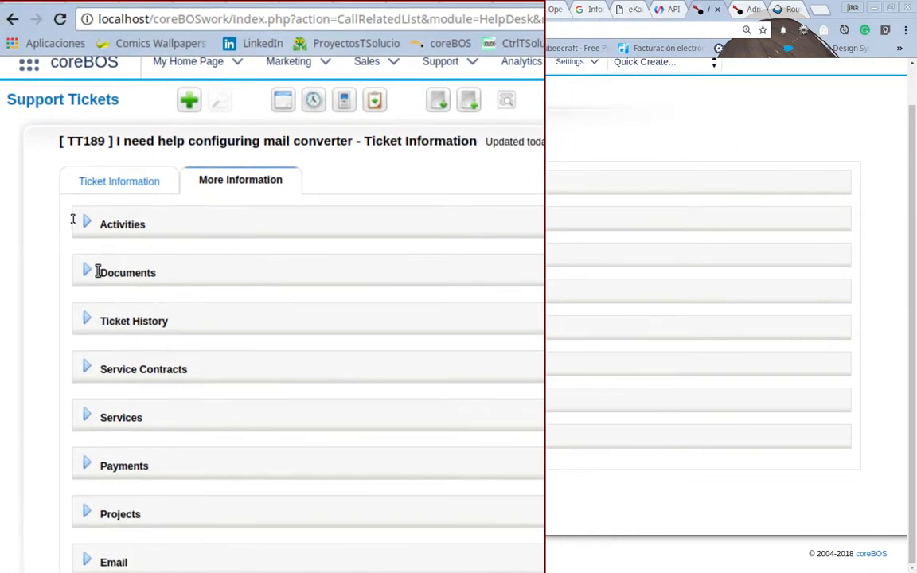
click(97, 271)
scroll(150, 288, down, 1)
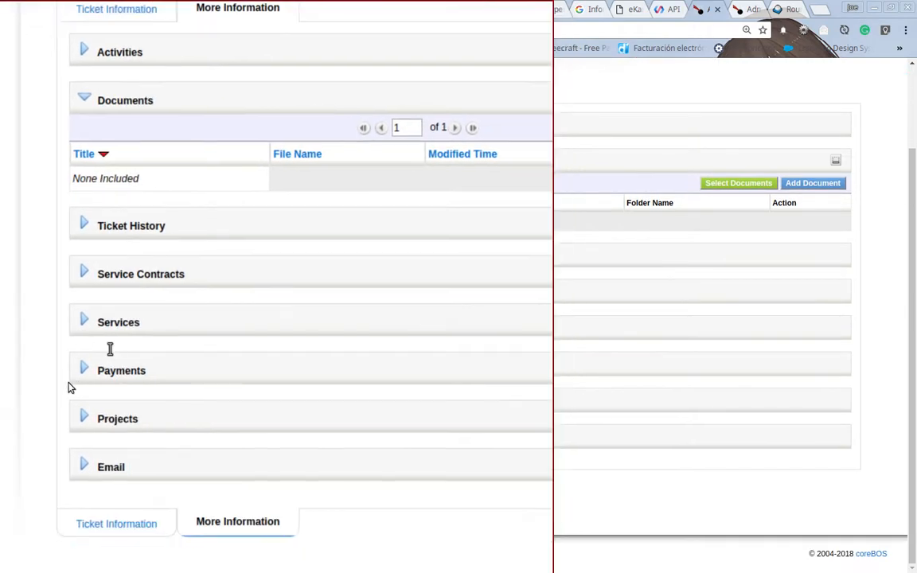
click(88, 404)
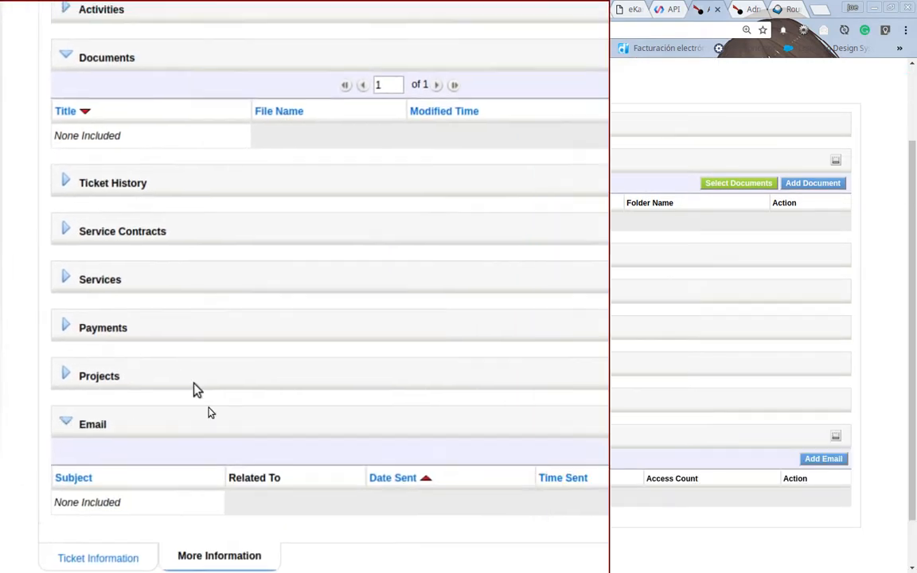
scroll(244, 410, up, 3)
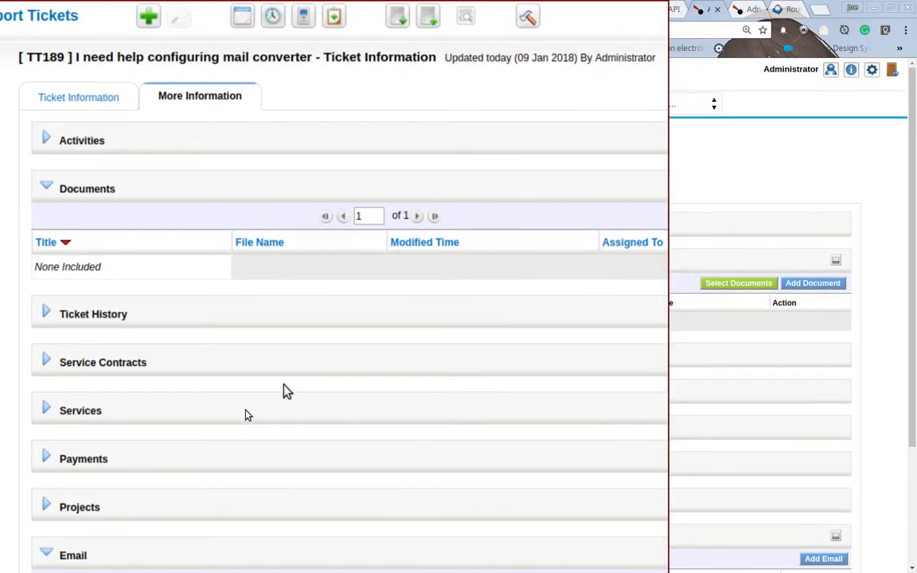
Step: Switch to Thunderbird, dismiss the mail server password prompt, and reply to the TT189 ticket notification
key(super+m)
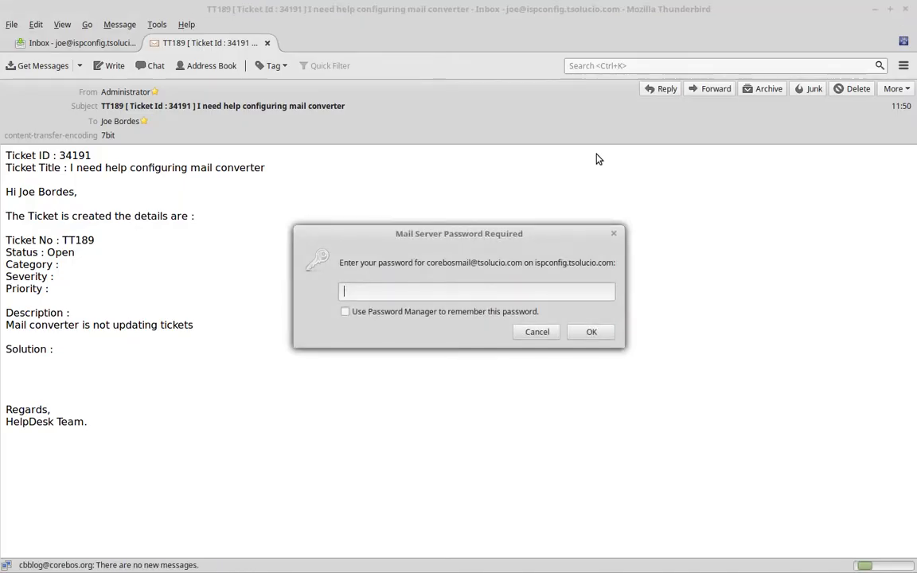
click(535, 331)
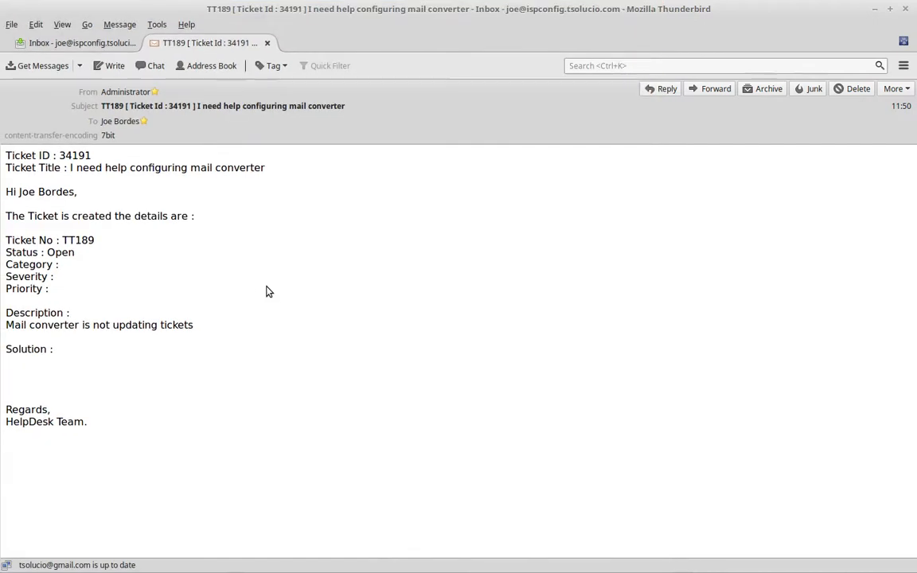
click(658, 92)
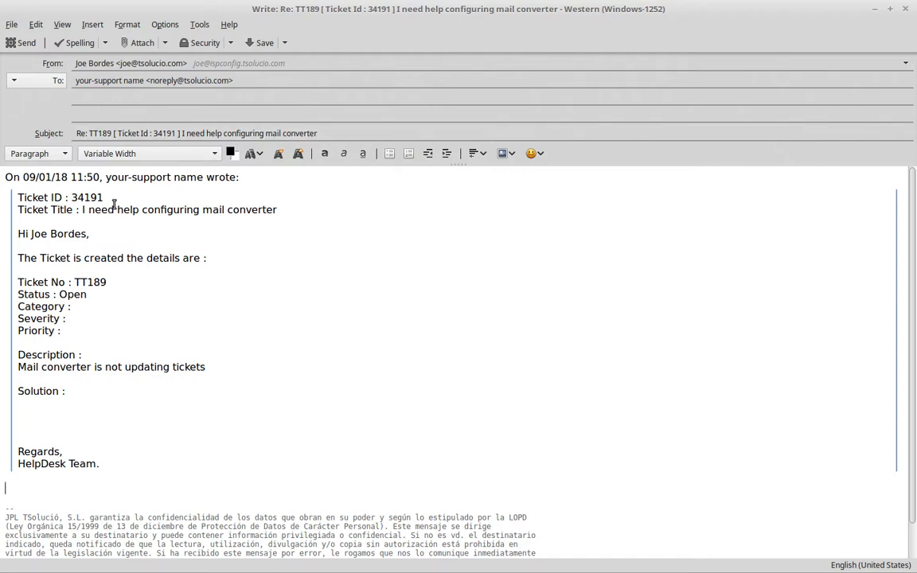
Step: Replace the reply's recipient with the corebos mailbox address
click(266, 81)
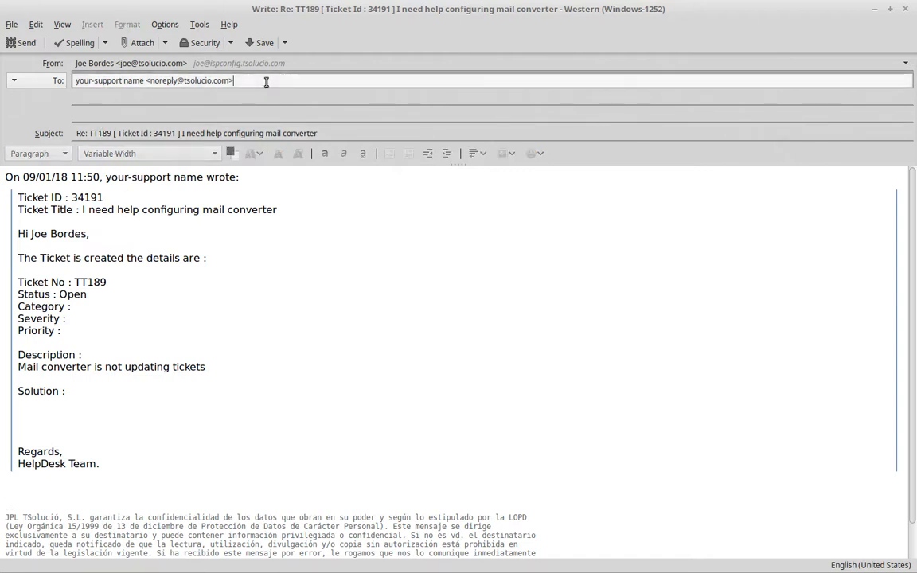
drag(267, 81, 68, 80)
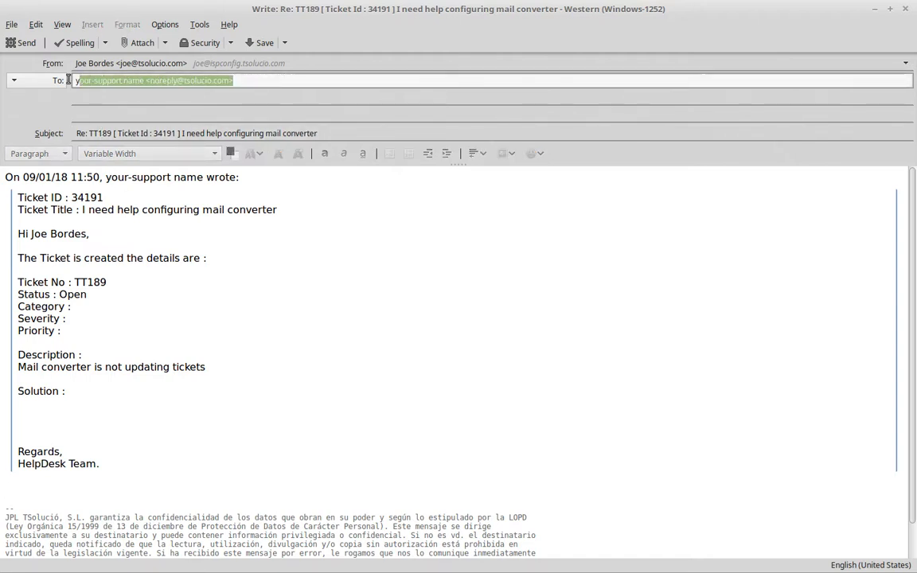
click(187, 83)
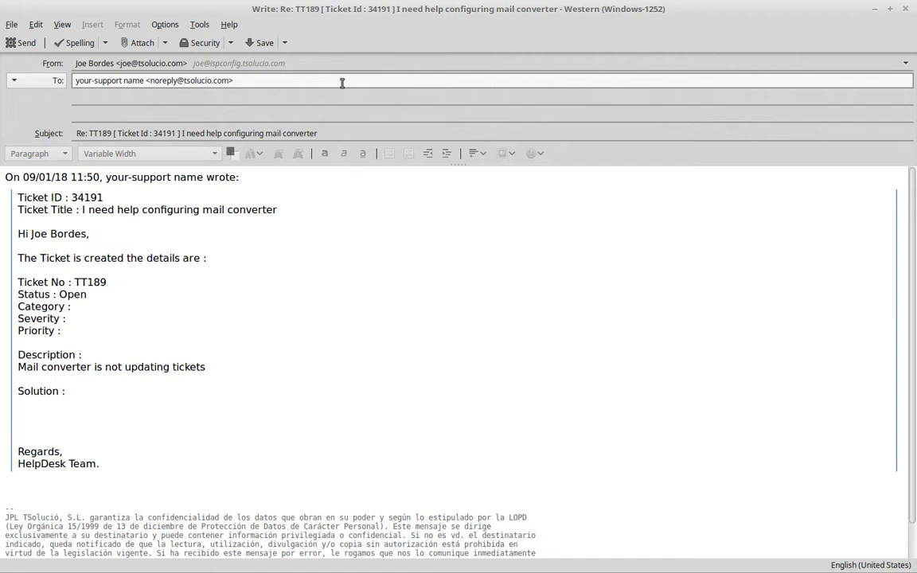
drag(342, 83, 83, 75)
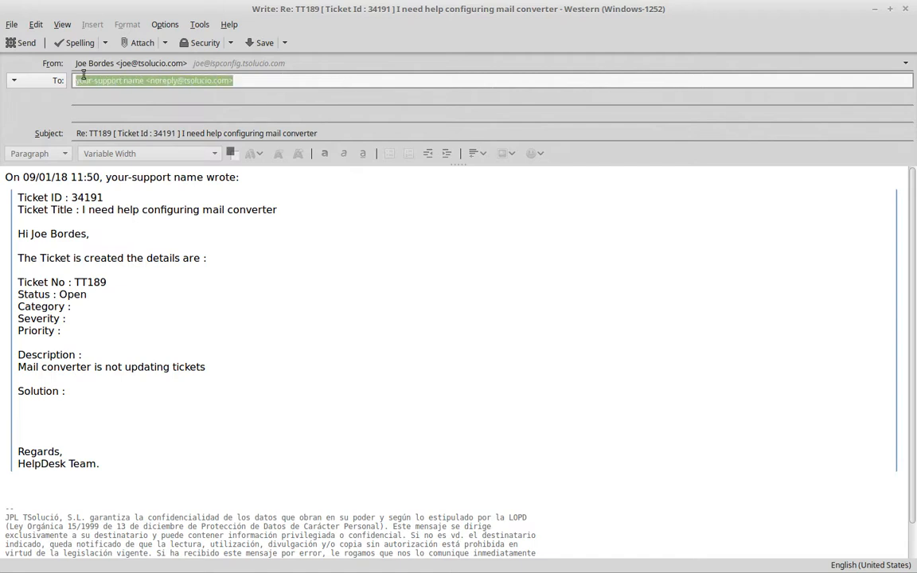
click(410, 261)
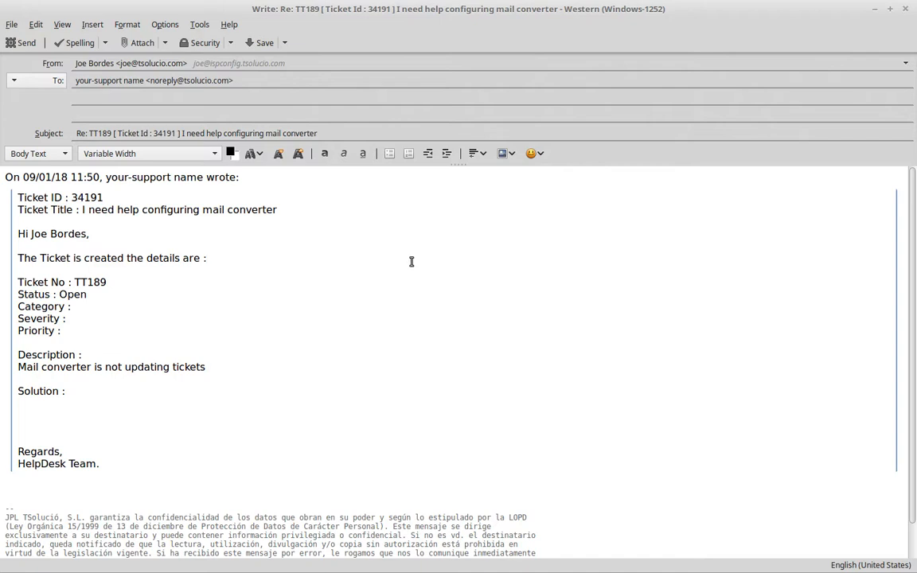
click(220, 78)
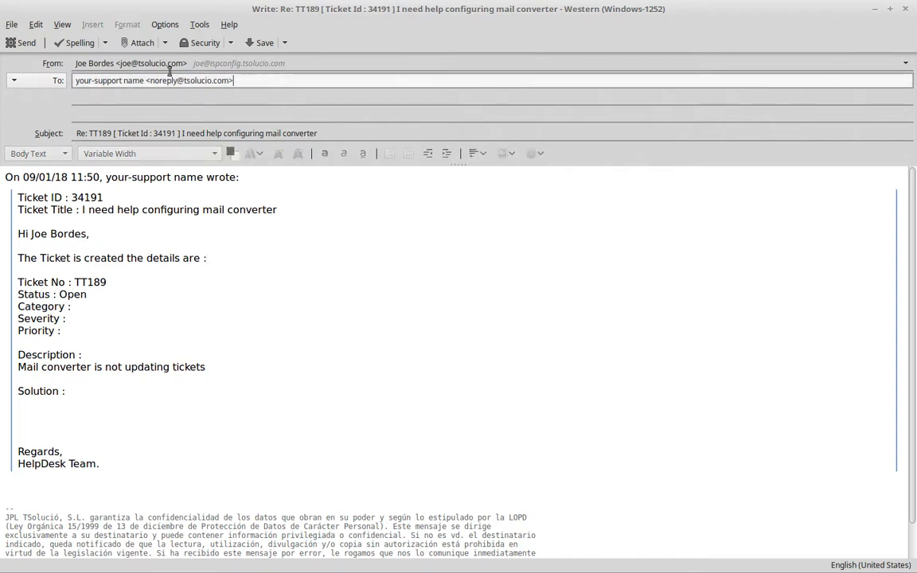
key(ctrl+a)
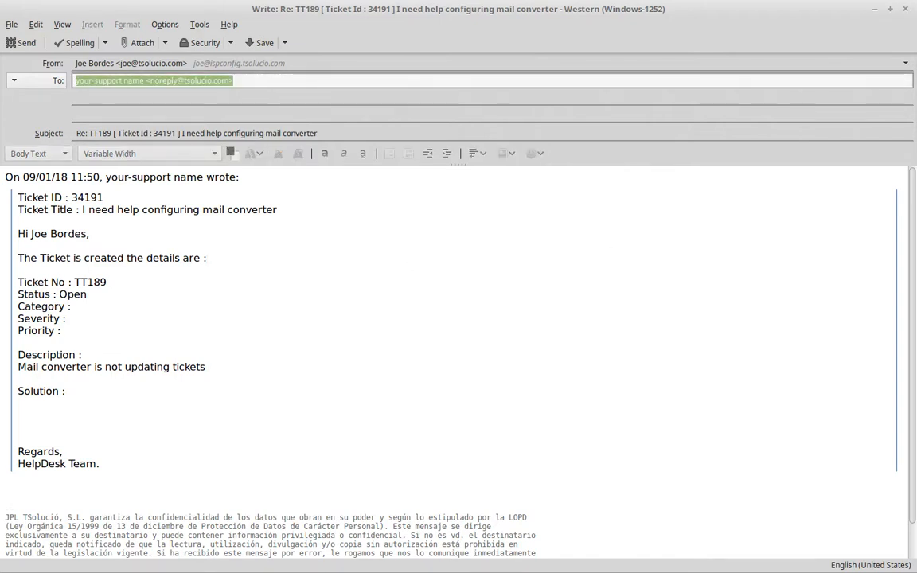
click(307, 81)
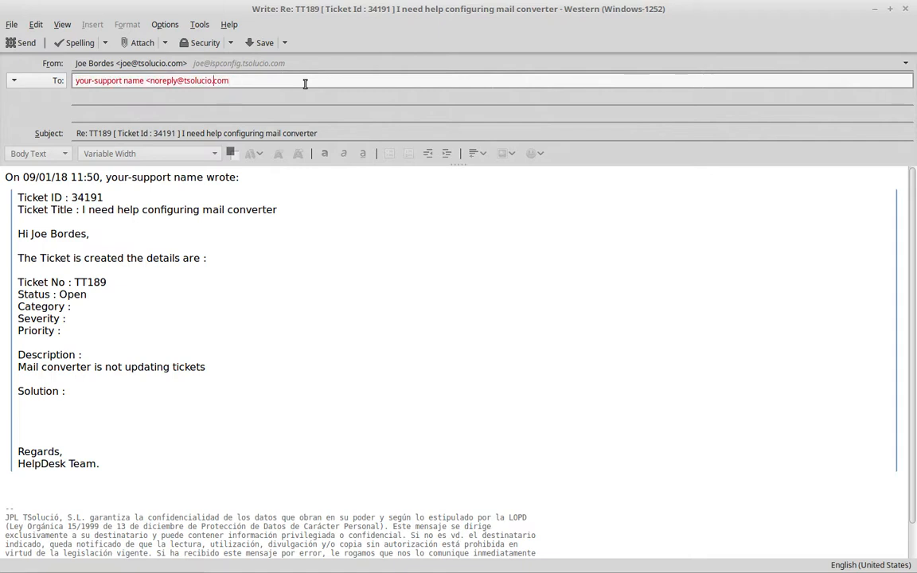
key(shift+Home)
key(BackSpace)
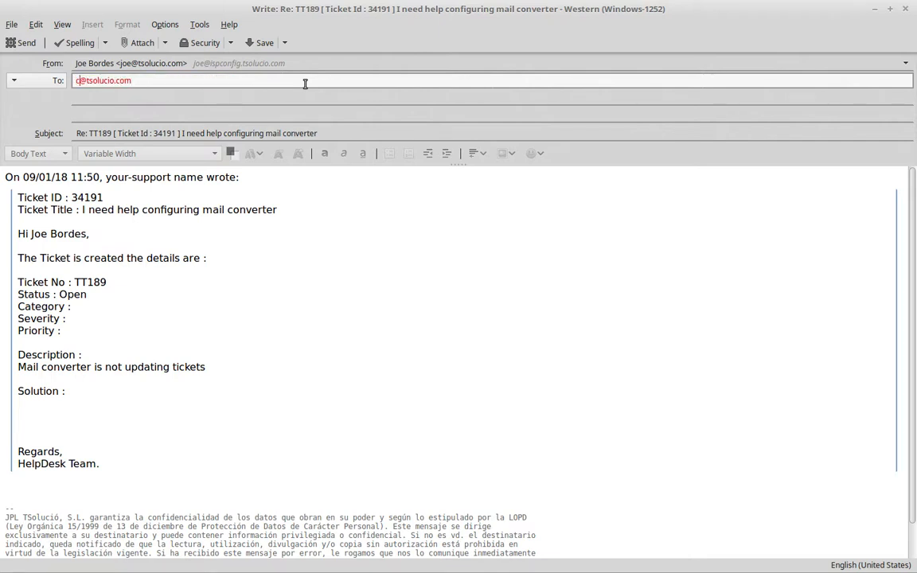
text(corebos)
click(284, 210)
key(Return)
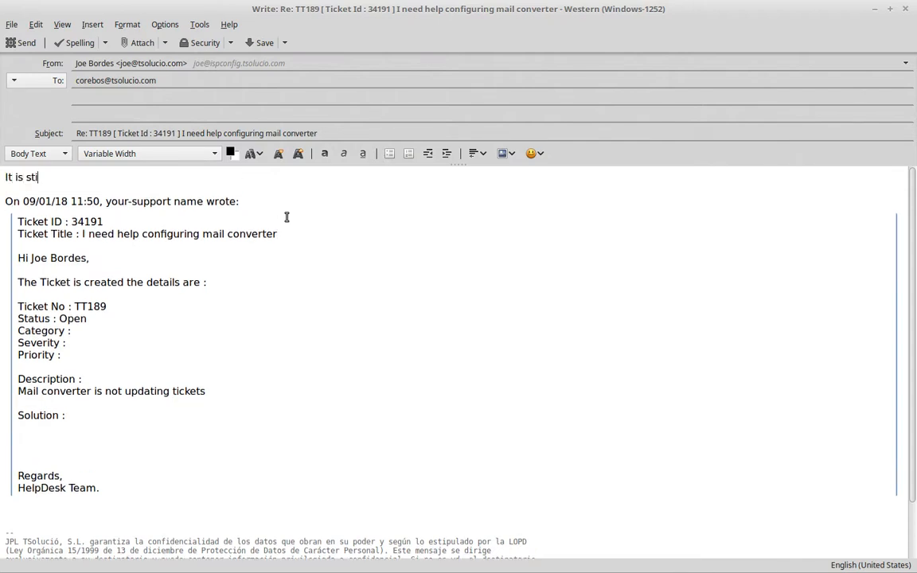
Step: Write 'It is still not working becausae ...' at the top of the reply body
text(It is still not working be)
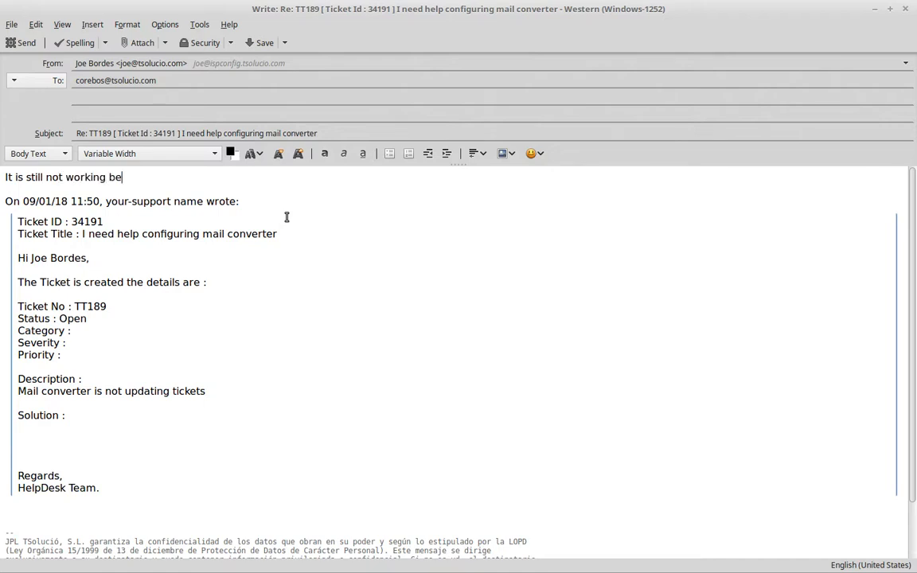
text(causae ...)
Step: Delete the confidentiality signature from the end of the reply
key(ctrl+End)
key(shift+Up)
key(shift+Up)
key(shift+Up)
key(shift+Up)
key(shift+Up)
key(shift+Up)
key(shift+Up)
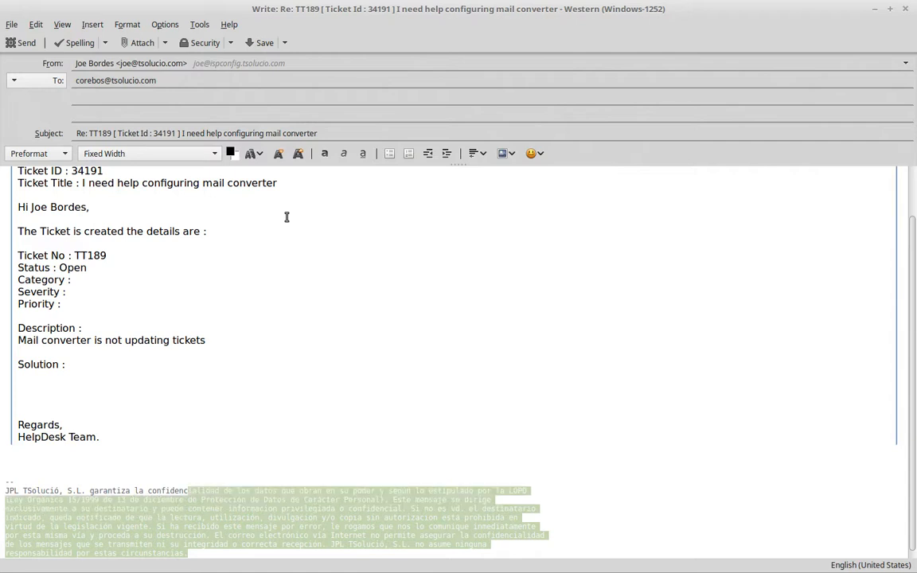
key(shift+Up)
key(shift+Up)
key(Delete)
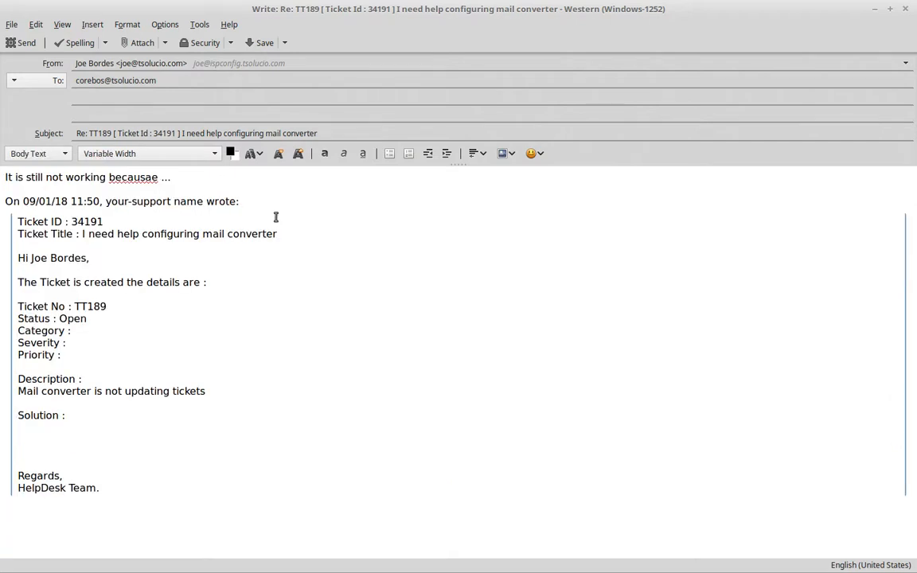
Step: Correct the misspelled 'becausae' to 'because' and send the reply
right_click(111, 176)
click(135, 171)
click(14, 42)
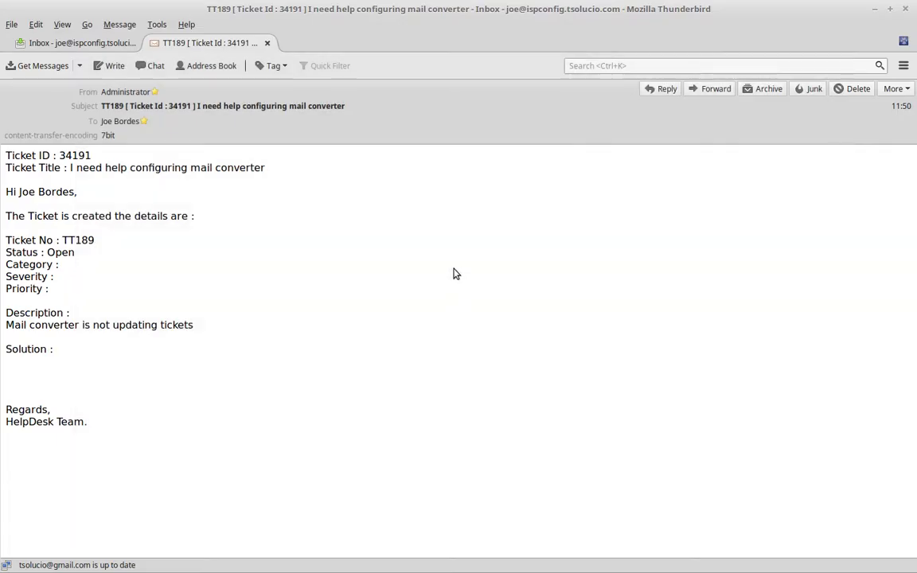
Step: Switch to the browser and refresh the webmail inbox
drag(414, 9, 0, 21)
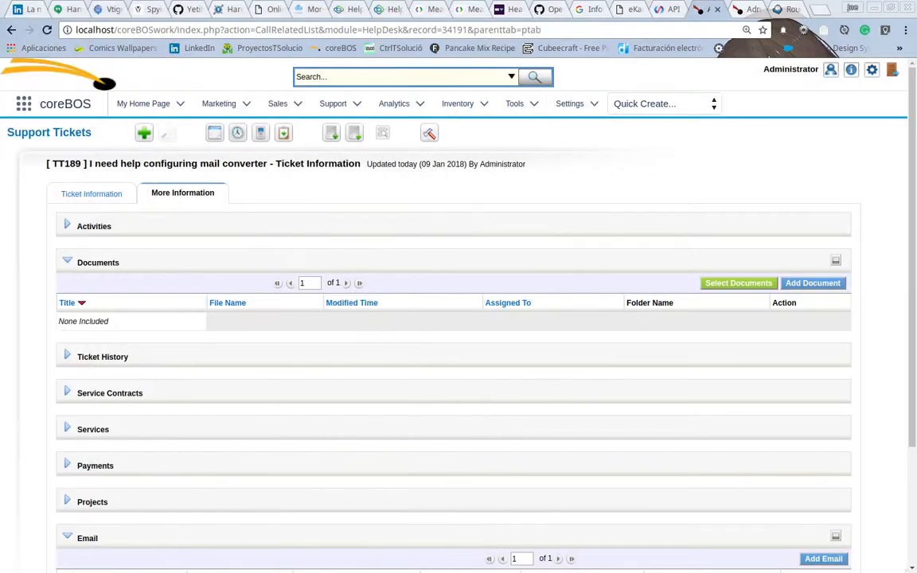
click(783, 10)
click(32, 118)
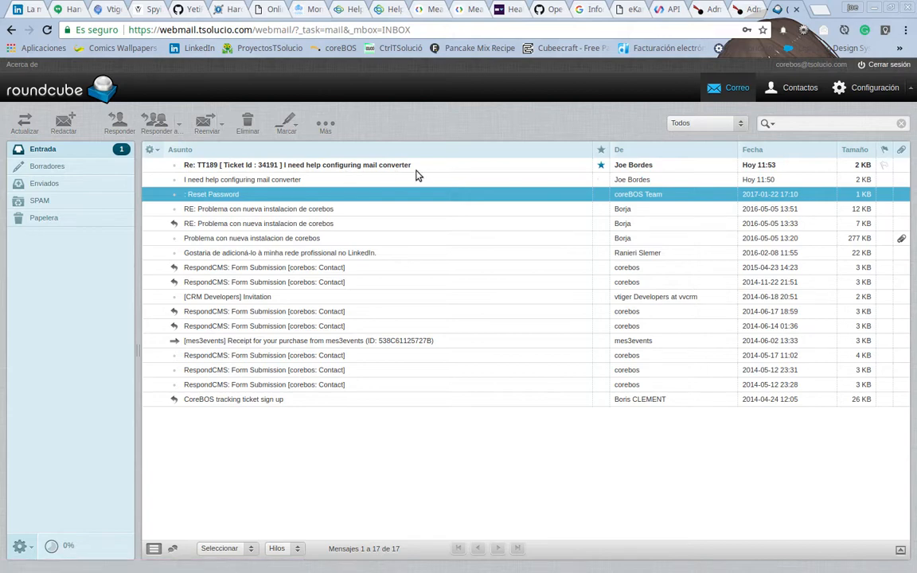
Step: Run Scan Now on the manageTickets mailbox in Mail Converter
click(672, 14)
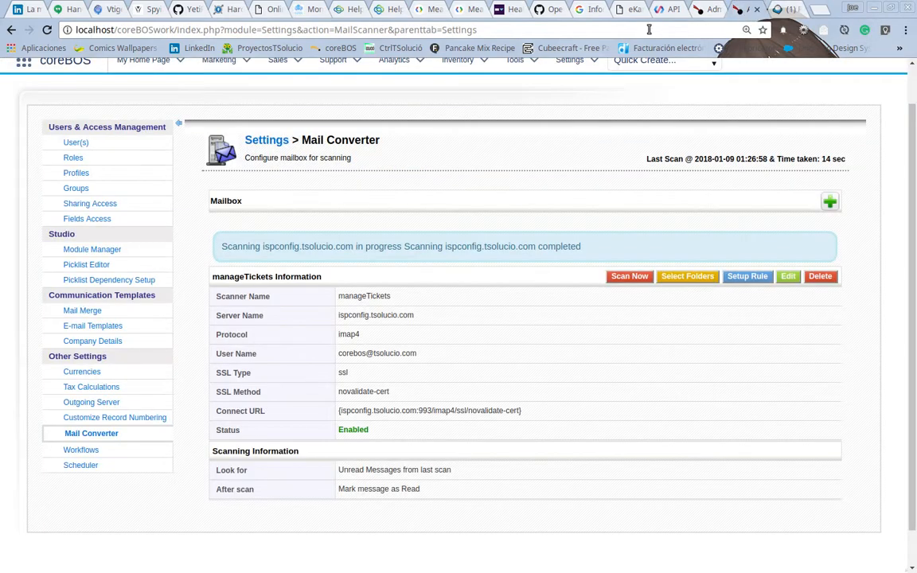
click(686, 12)
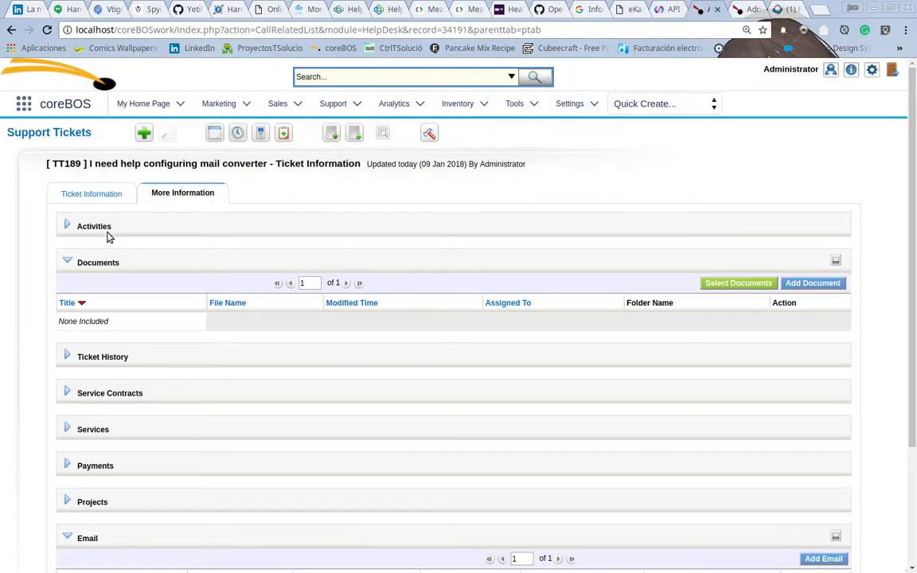
click(101, 196)
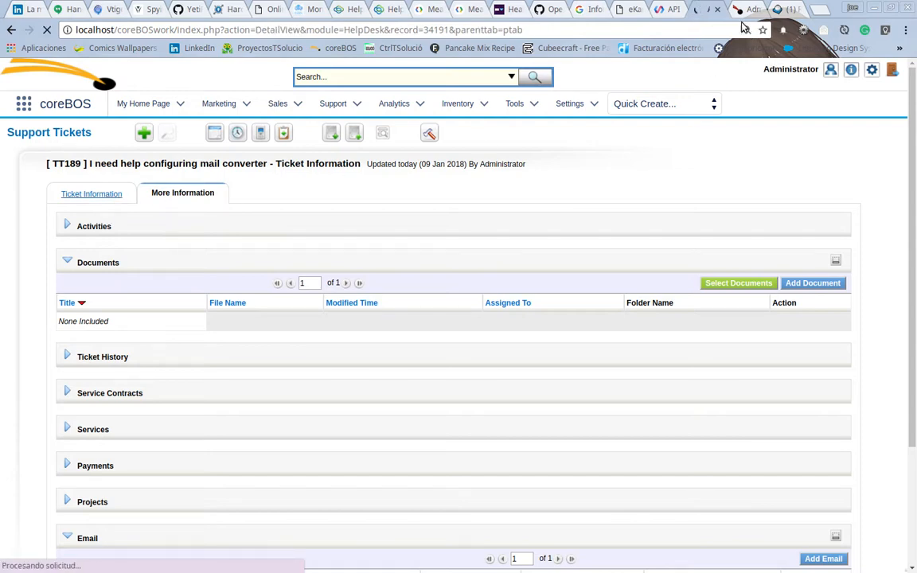
scroll(335, 371, down, 3)
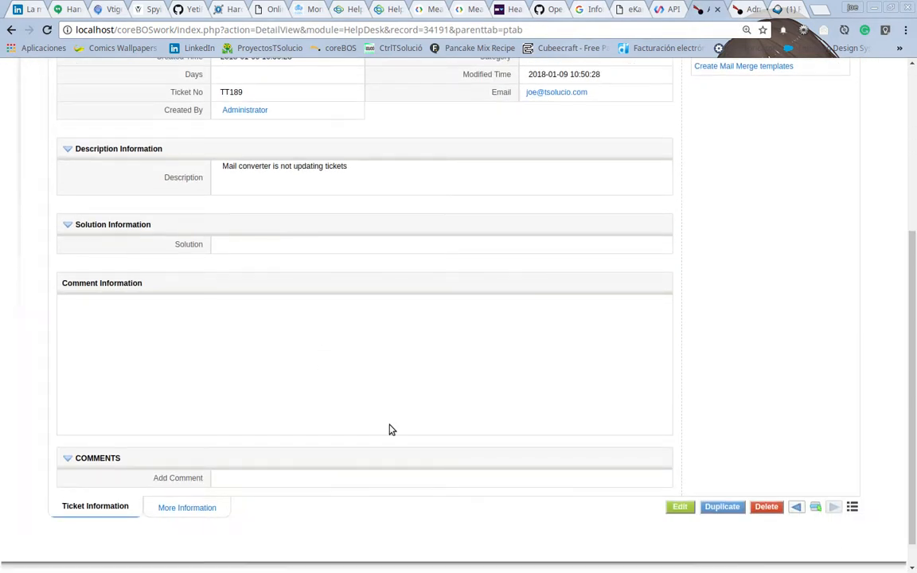
click(781, 9)
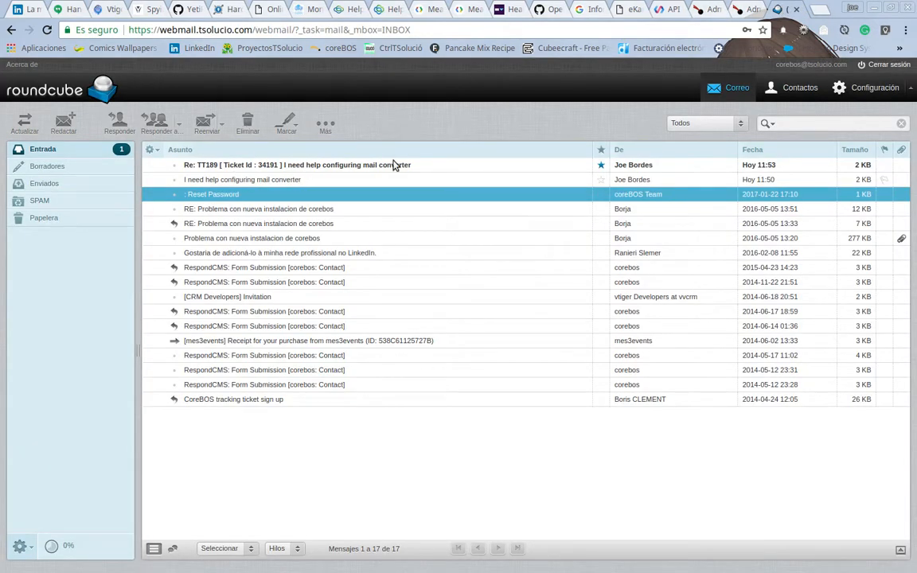
click(719, 9)
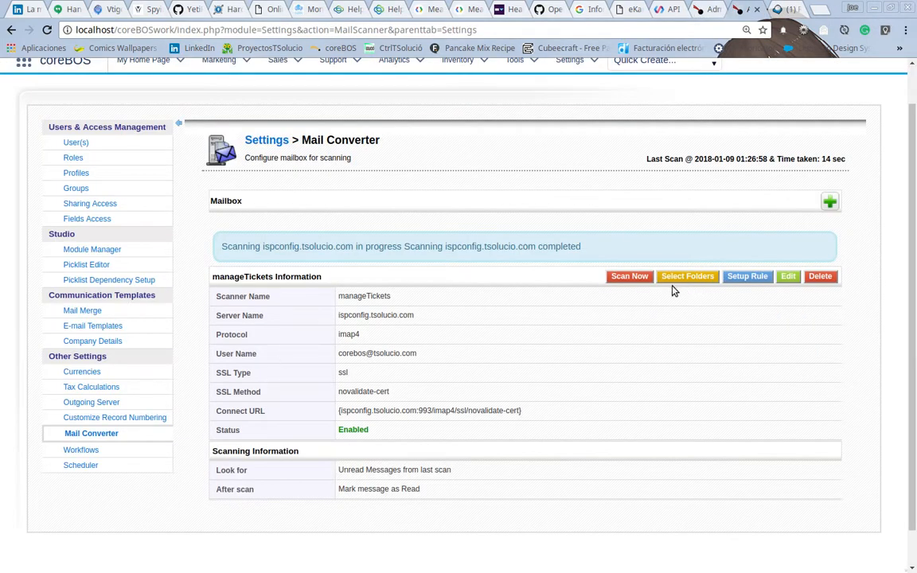
click(629, 277)
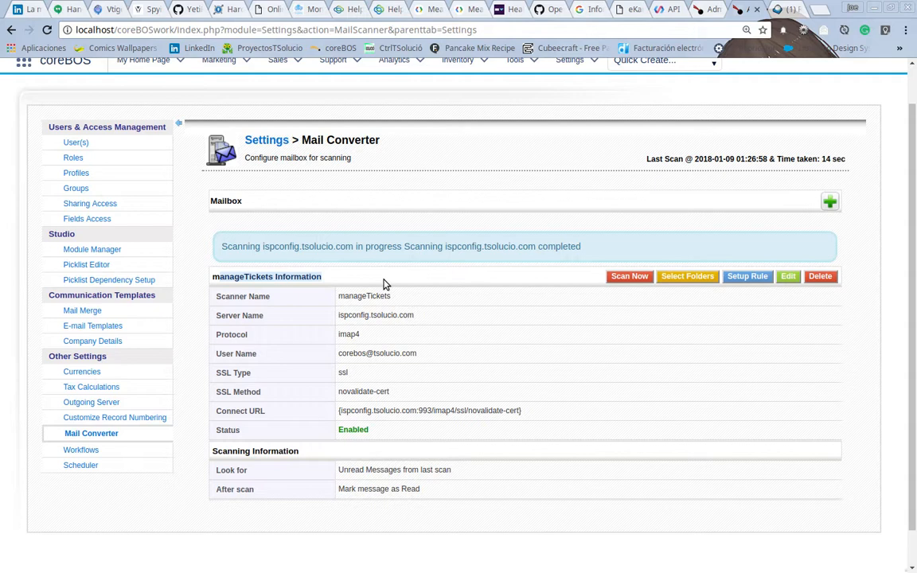
Step: Refresh the webmail inbox and reload the TT189 ticket detail page
scroll(383, 284, up, 1)
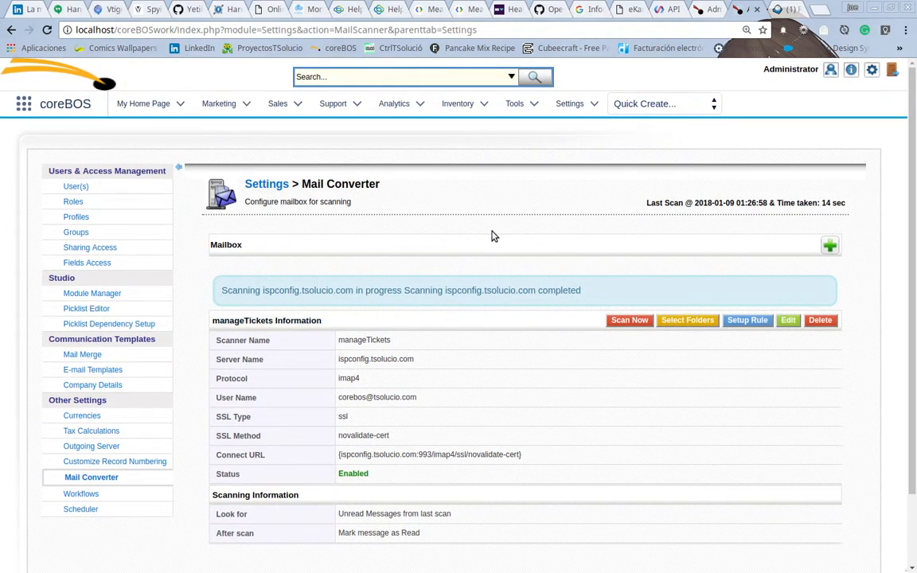
click(701, 9)
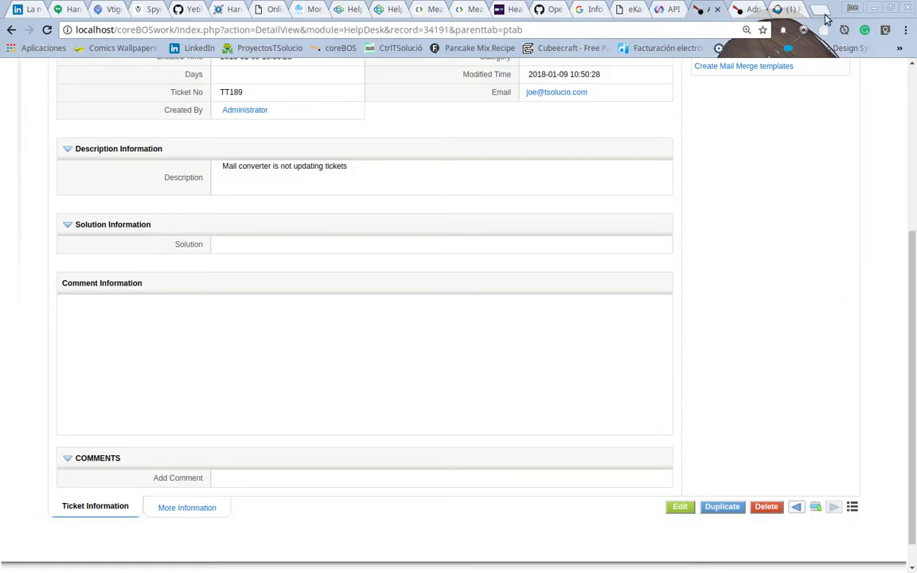
click(783, 9)
click(25, 119)
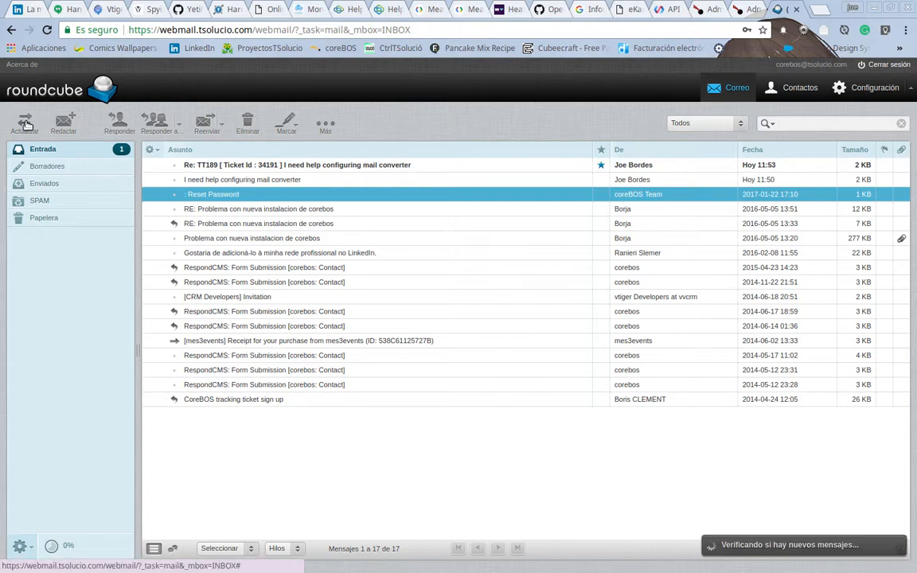
click(716, 10)
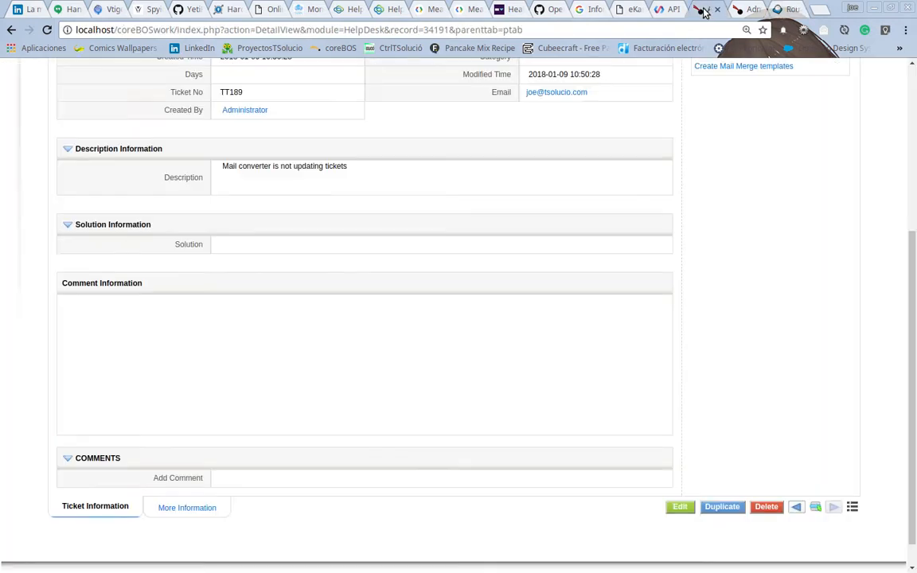
click(47, 30)
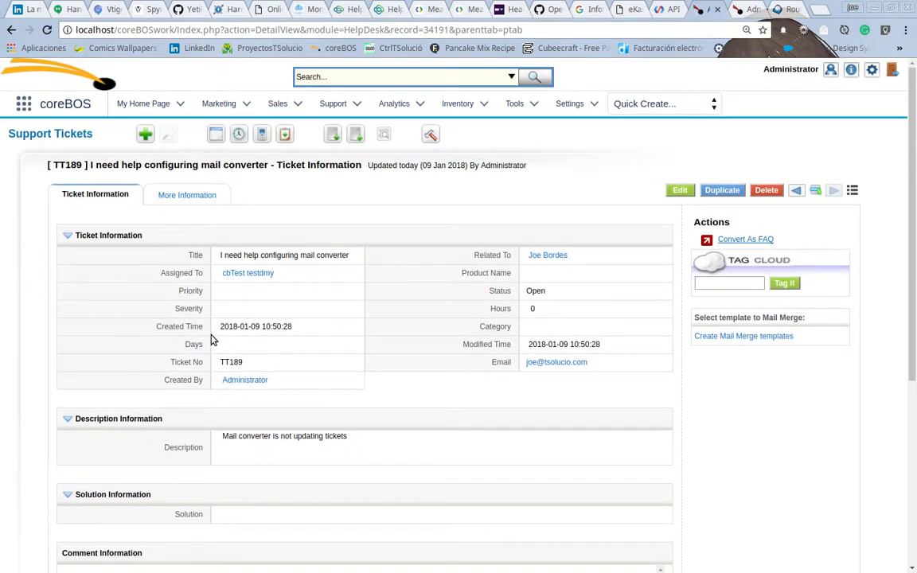
Step: Scroll through the ticket's Comment Information to review the added comment
scroll(199, 347, down, 5)
scroll(189, 353, up, 3)
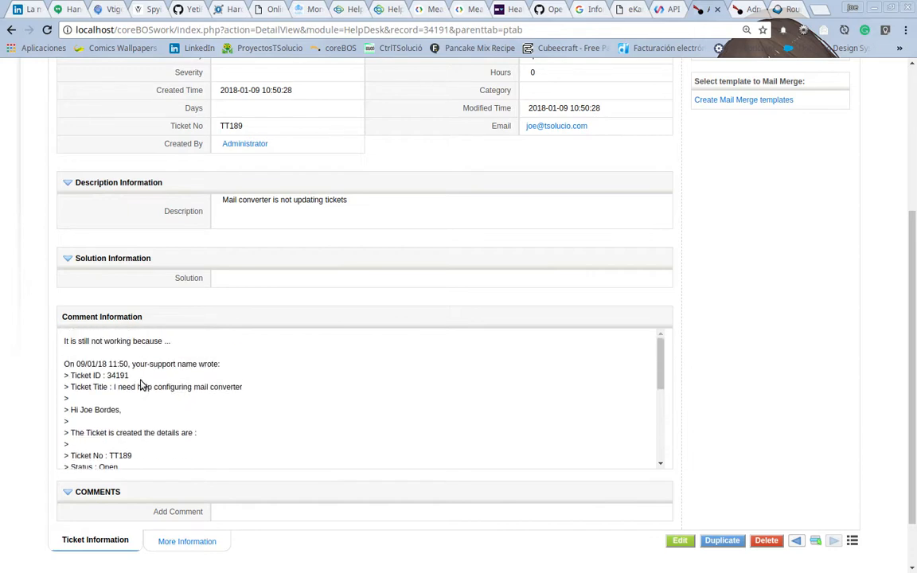
scroll(279, 367, down, 5)
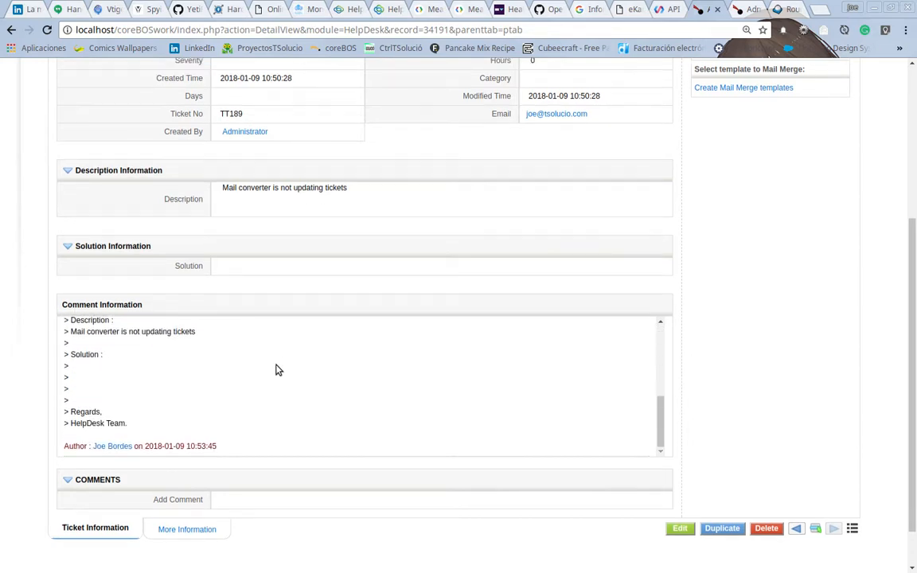
scroll(231, 342, up, 6)
scroll(189, 241, up, 1)
Step: Open the reply e-mail from the ticket's Email related list, close it, and return to Mail Converter
mouse_move(198, 194)
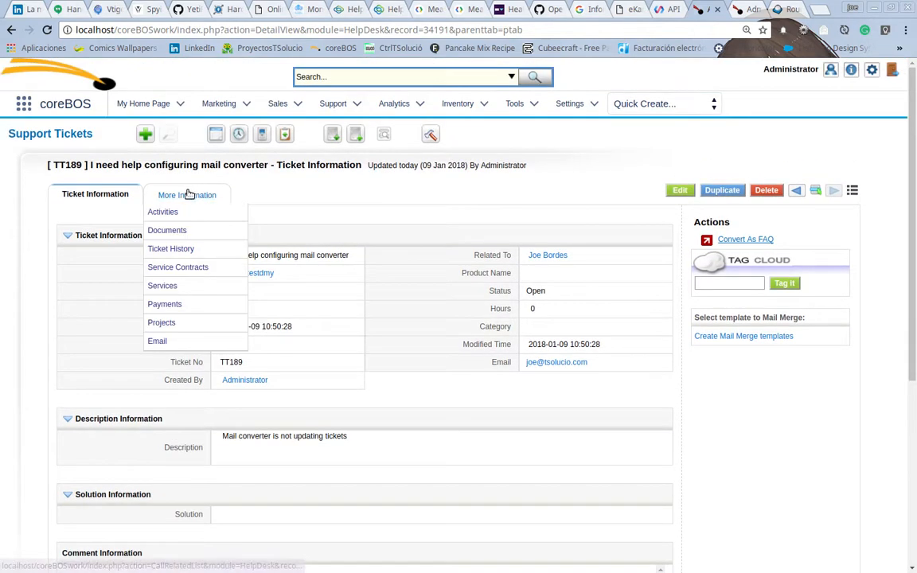
click(164, 340)
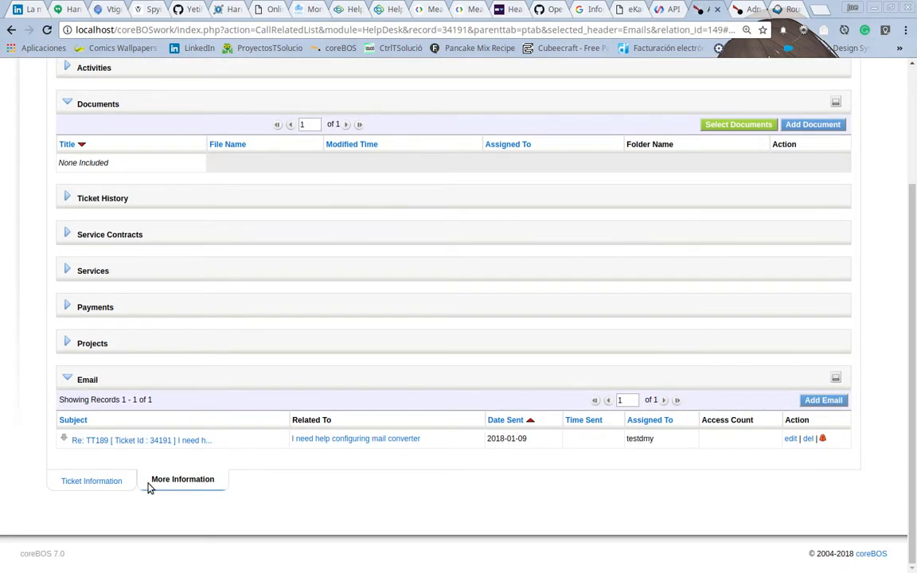
click(160, 442)
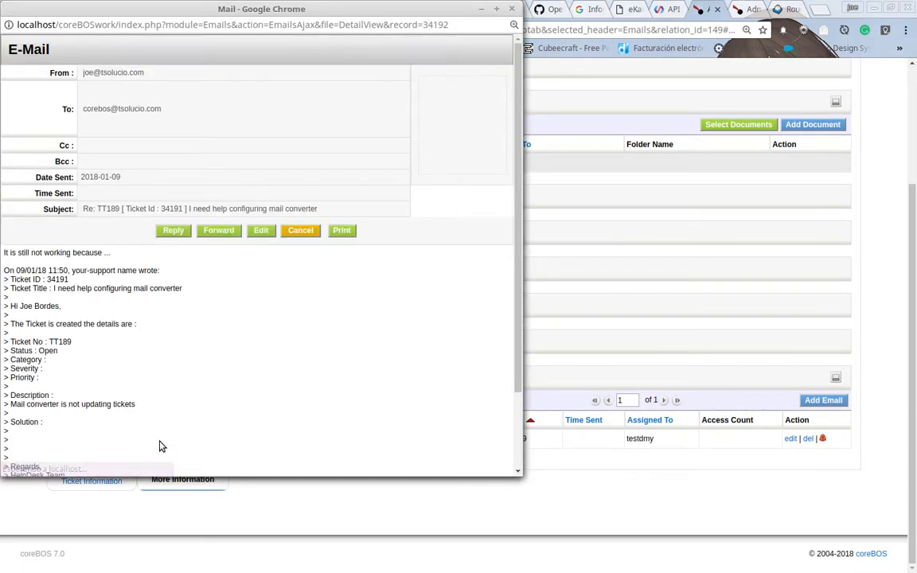
click(511, 9)
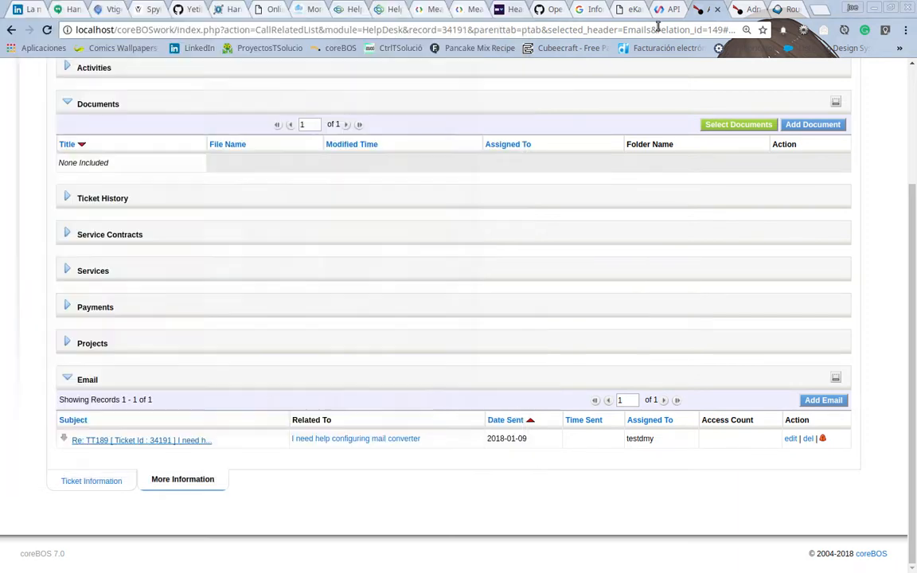
click(737, 14)
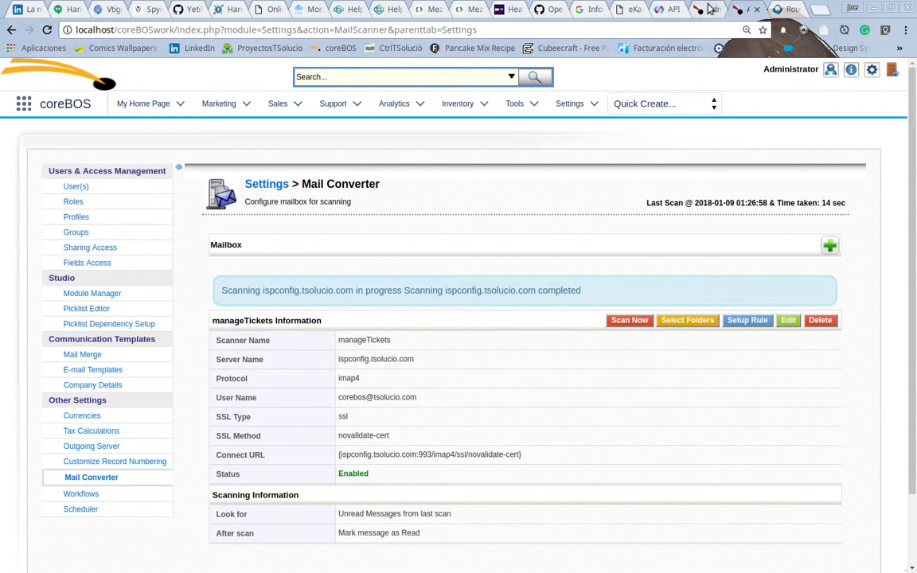
Step: Open the manageTickets rules and copy the Update Ticket rule's subject regex into a new text document
click(749, 323)
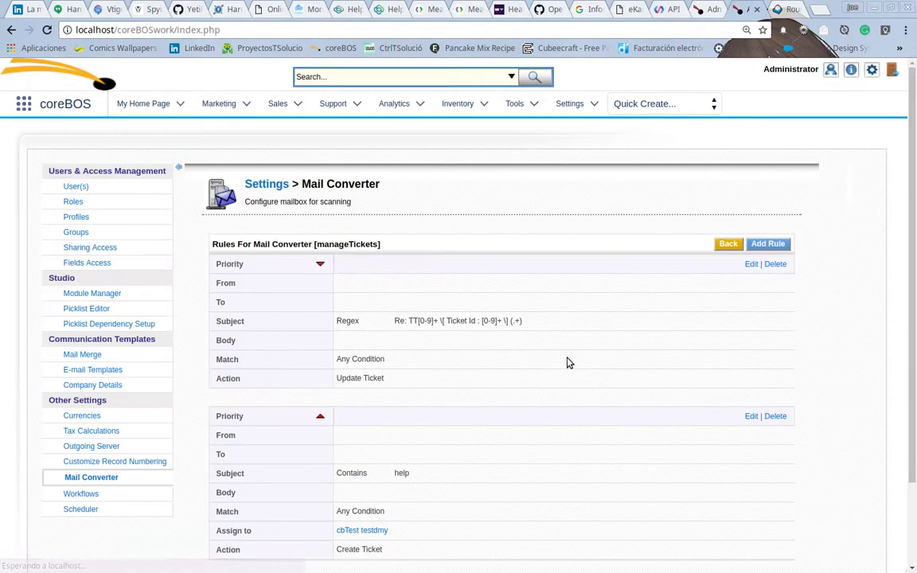
scroll(525, 312, down, 2)
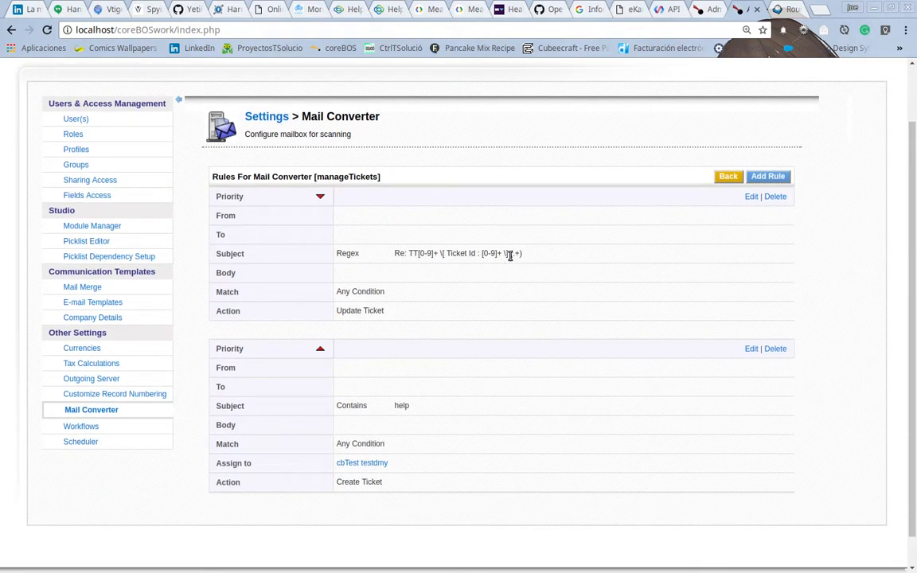
drag(510, 255, 522, 255)
drag(395, 252, 551, 257)
key(ctrl+c)
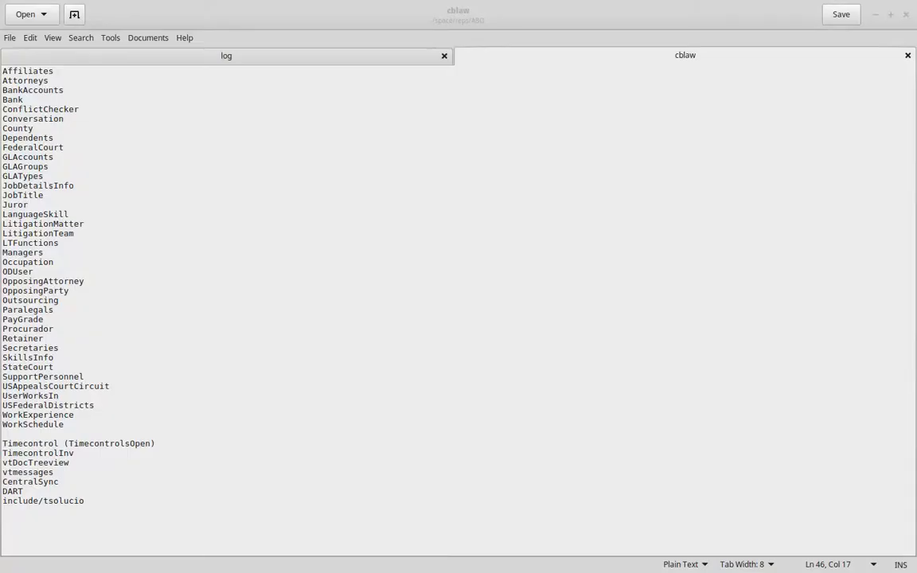
click(74, 16)
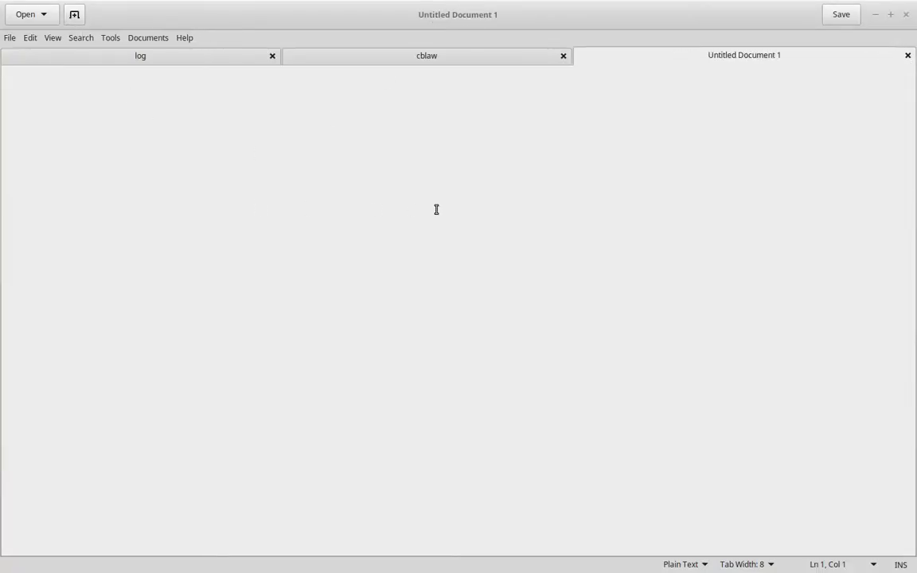
key(ctrl+v)
key(Return)
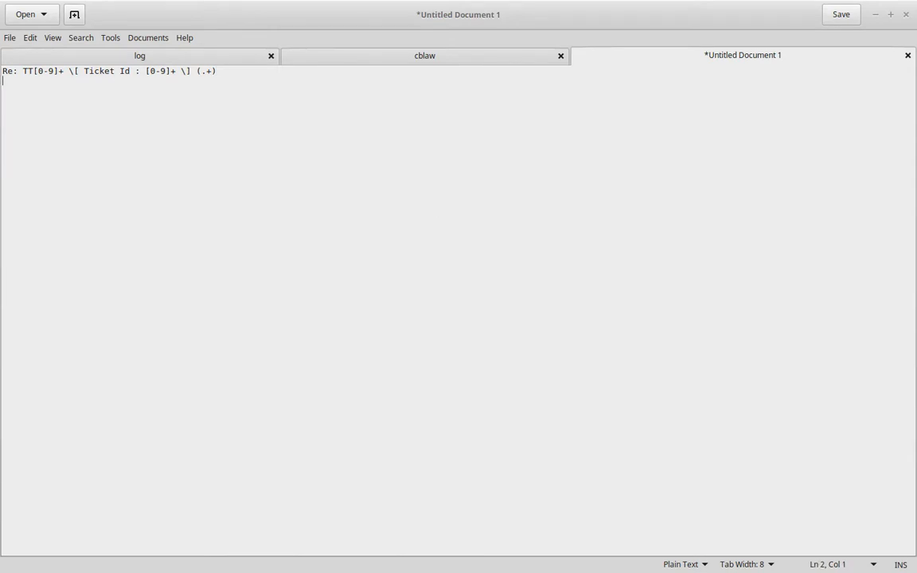
Step: Paste the TT189 reply subject line below the regex in the text document
key(alt+Tab)
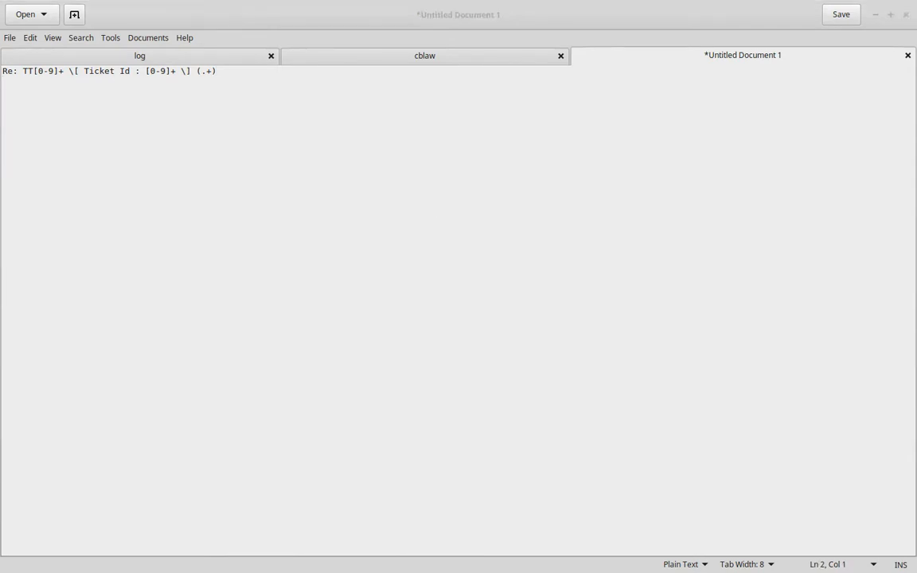
click(164, 115)
text(TT189 [ Ticket Id : 34191 ] I need help configuring mail converter)
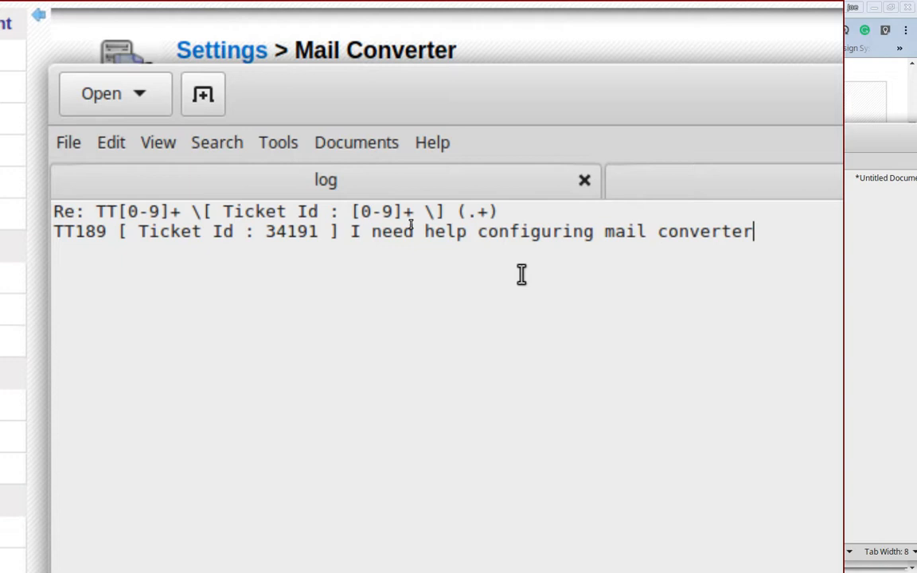
Step: Examine which part of the sample subject the regex's (.+) group corresponds to by selecting the title text
click(527, 212)
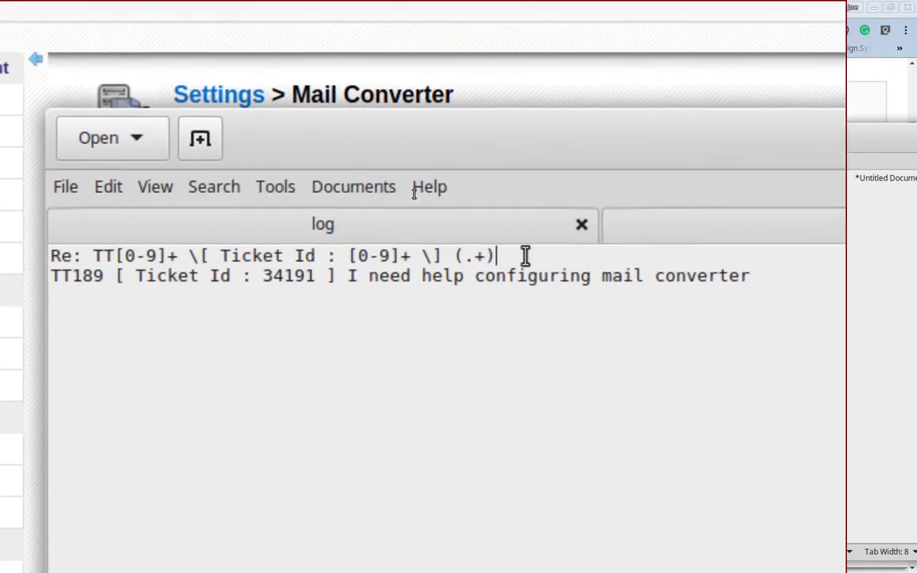
key(shift+Left)
key(shift+Left)
key(shift+Left)
key(shift+Left)
key(shift+Left)
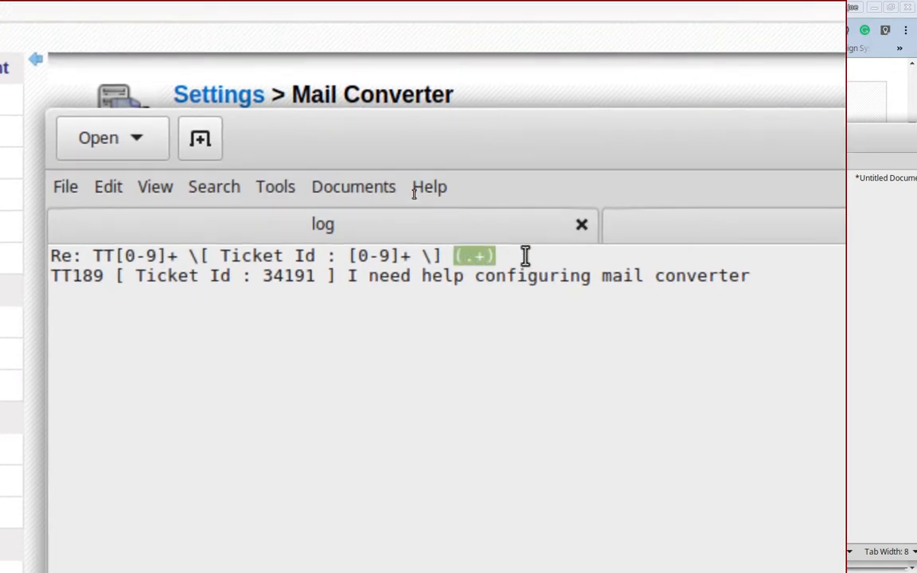
key(shift+Right)
key(Down)
key(Left)
key(Left)
key(Left)
key(Left)
key(Left)
key(Left)
key(Left)
key(Left)
key(Left)
key(Left)
key(Left)
key(Left)
key(Left)
key(Left)
key(Left)
key(Left)
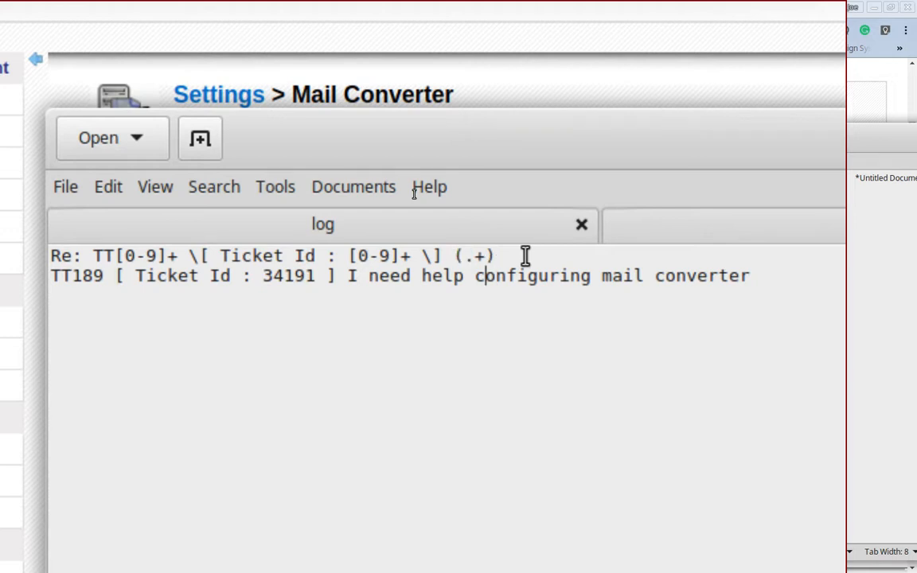
key(Right)
key(Right)
key(shift+End)
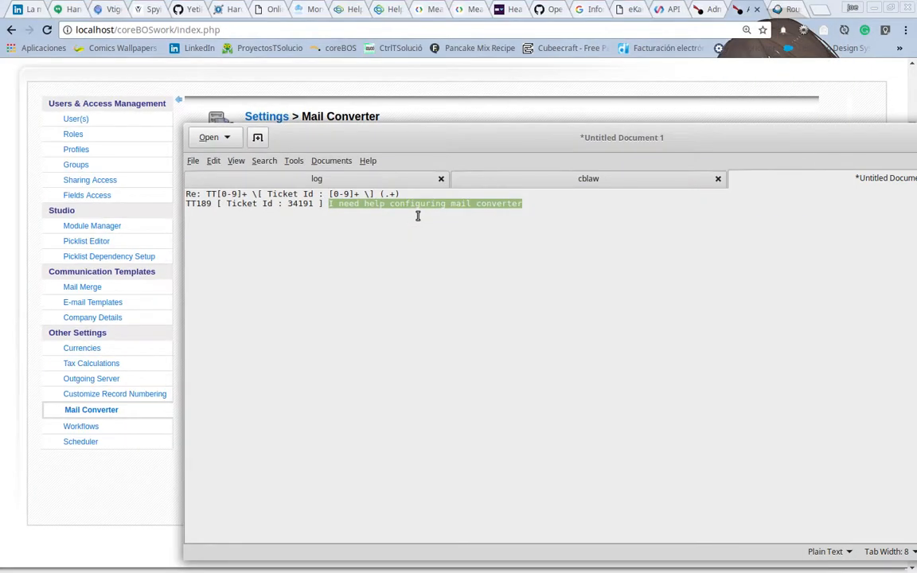
Step: Review the Support Tickets list for the TT189 ticket and return to the Mail Converter rules
click(714, 11)
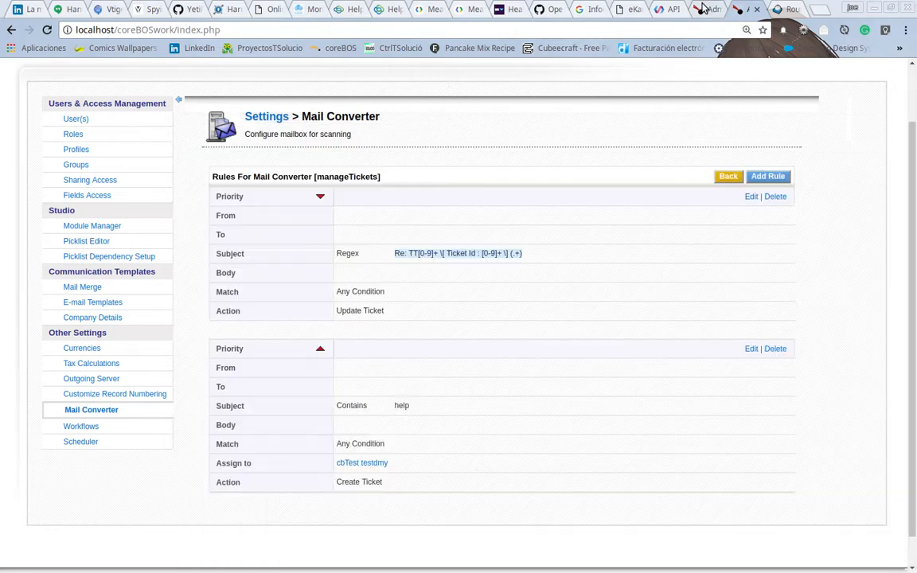
scroll(171, 128, up, 5)
click(73, 134)
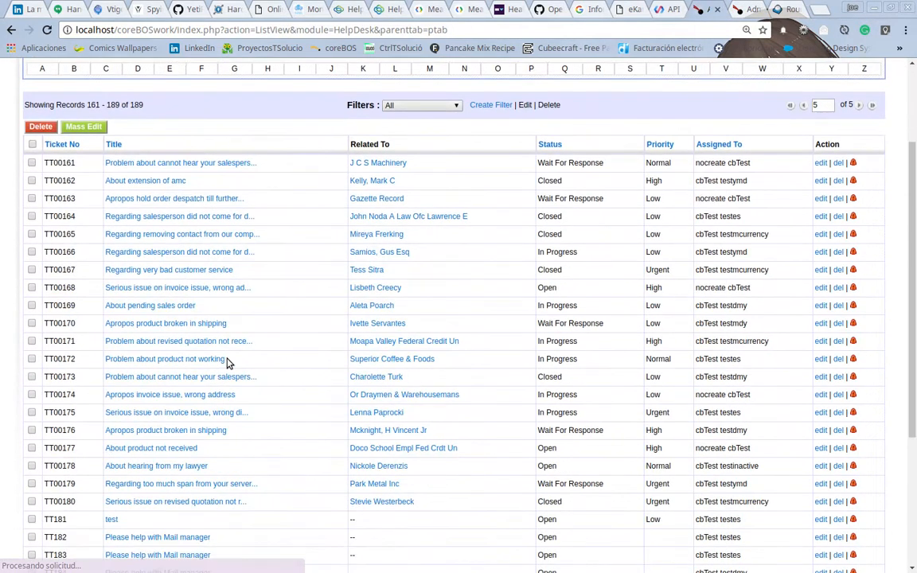
scroll(226, 363, down, 5)
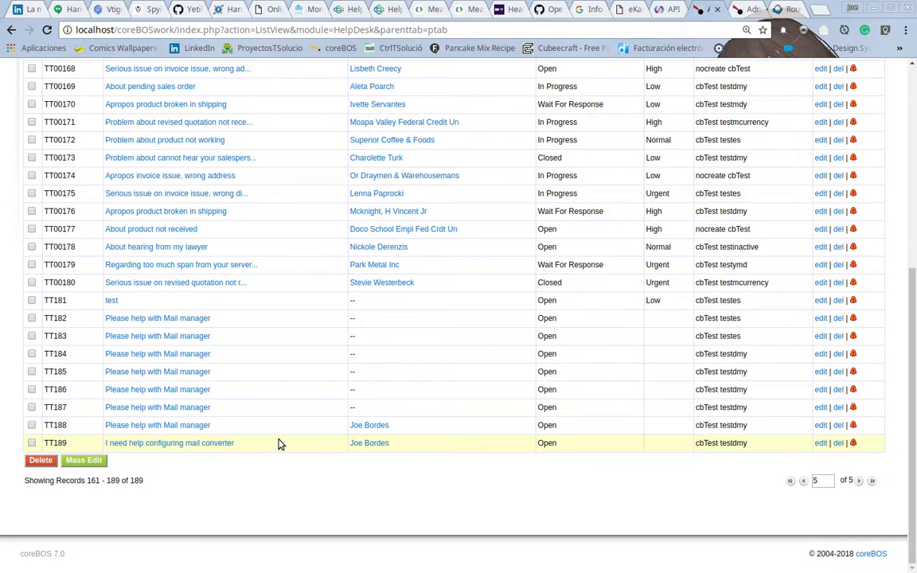
click(748, 9)
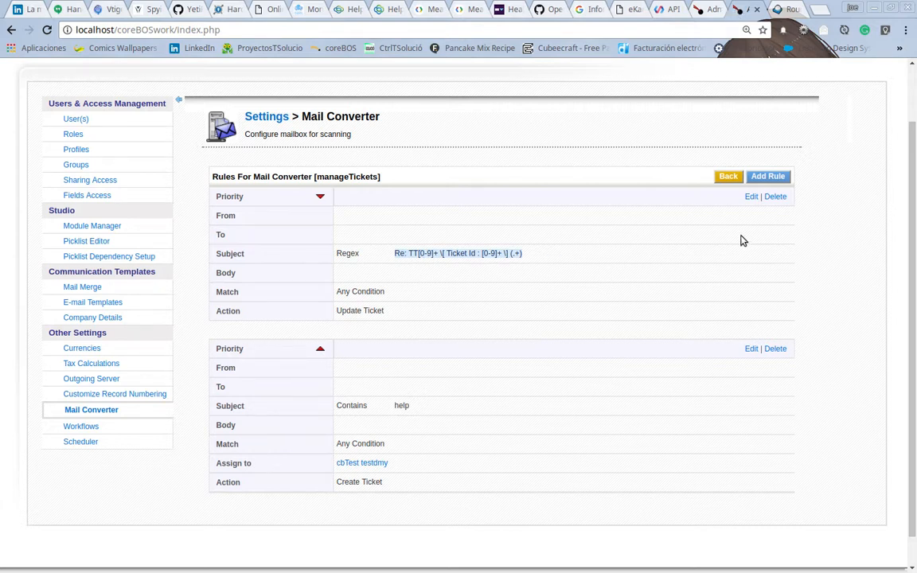
Step: Open the Update Ticket rule for editing and change the parentheses in its subject regex
click(751, 198)
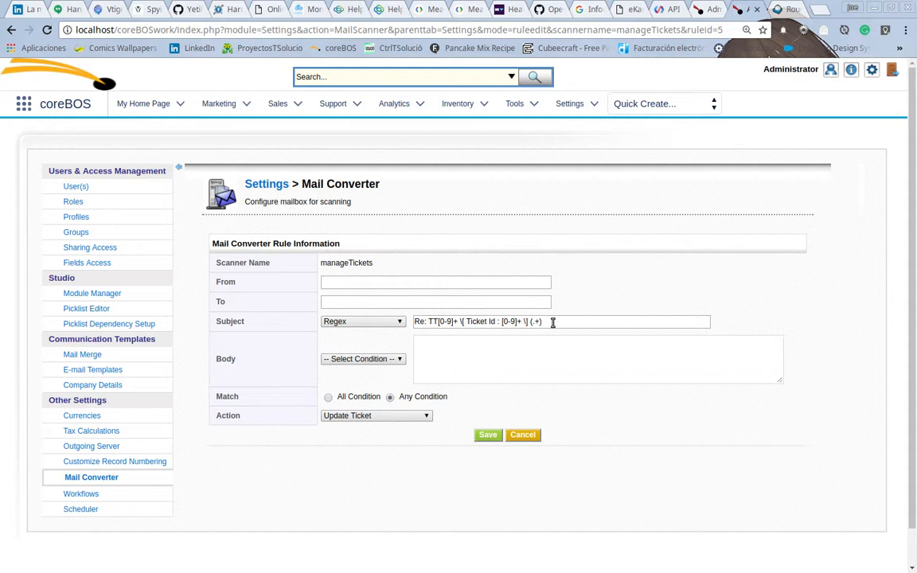
key(BackSpace)
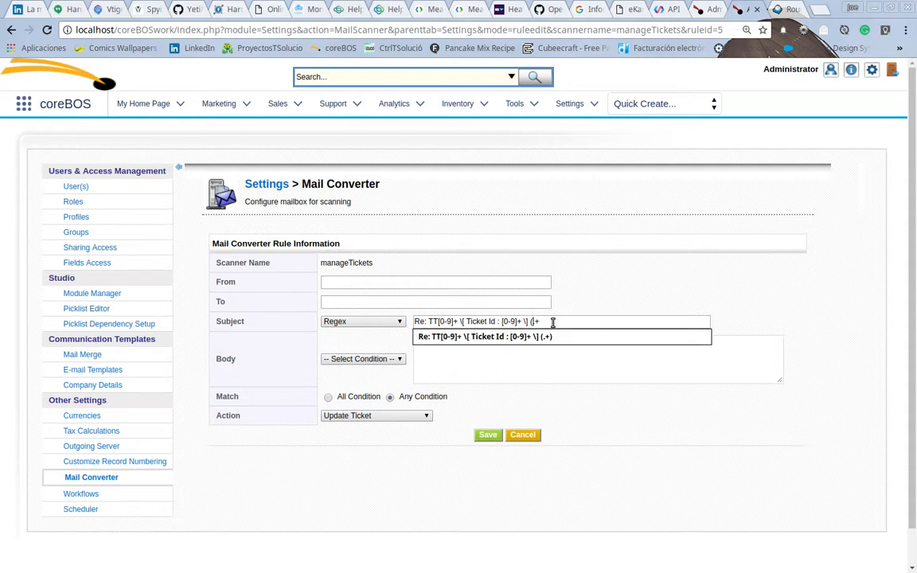
key(BackSpace)
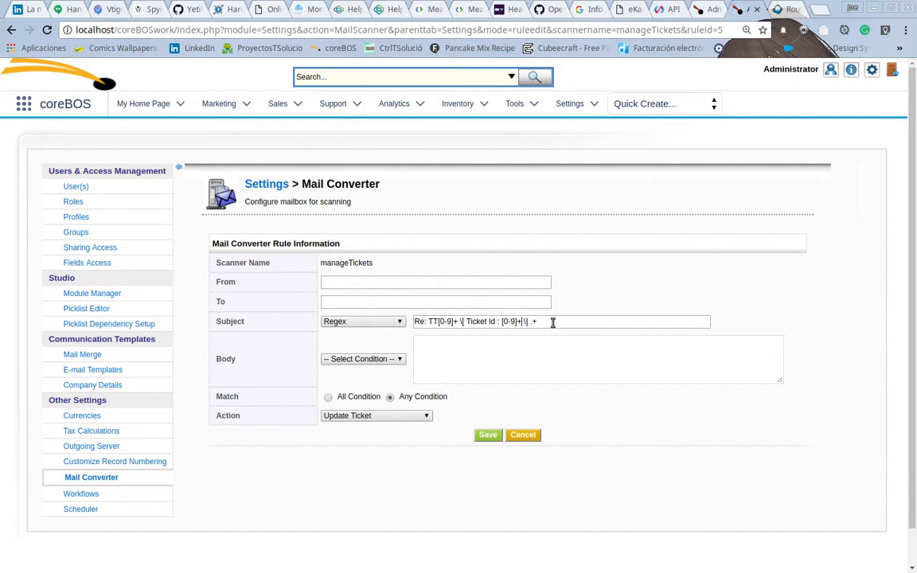
text())
text(()
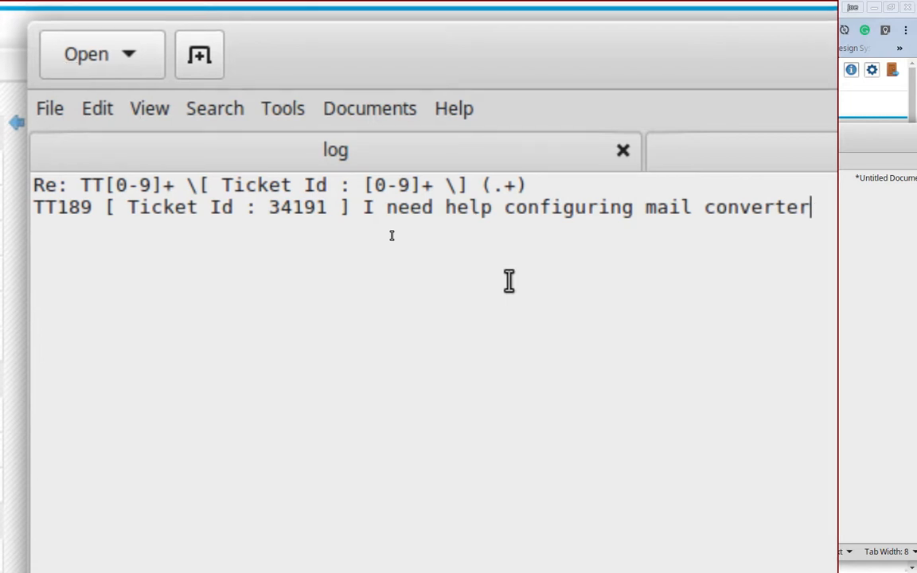
Step: Rewrite the regex in the document as Re: TT[0-9]+ \[ Ticket Id : ([0-9]+) \] .+ to capture the ticket id
key(Up)
key(BackSpace)
key(Left)
key(Left)
key(BackSpace)
key(Left)
key(Left)
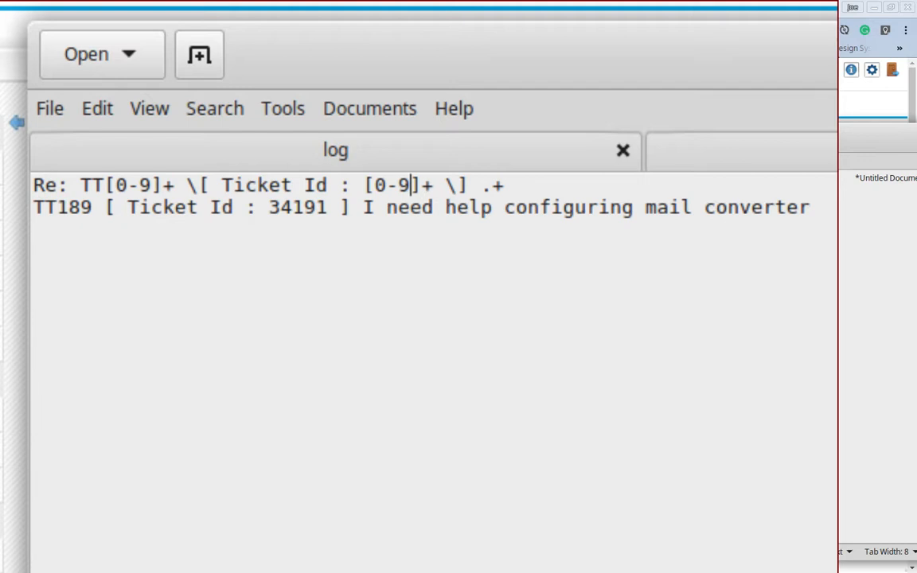
key(Right)
key(Right)
text())
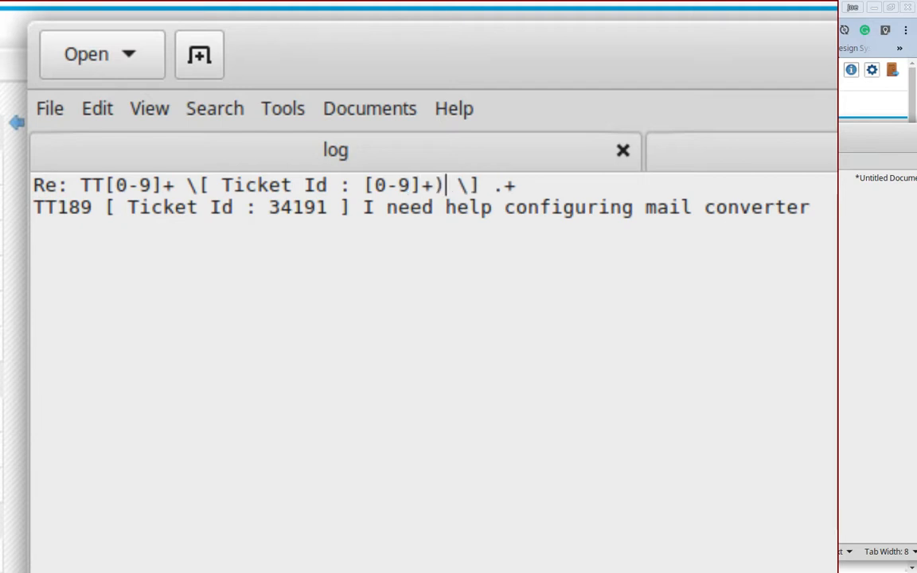
key(Left)
key(Left)
key(Left)
key(Left)
key(Left)
Step: Mark the ticket id 34191 in the sample subject and open the TT189 ticket detail page to compare its record id
key(Left)
key(Left)
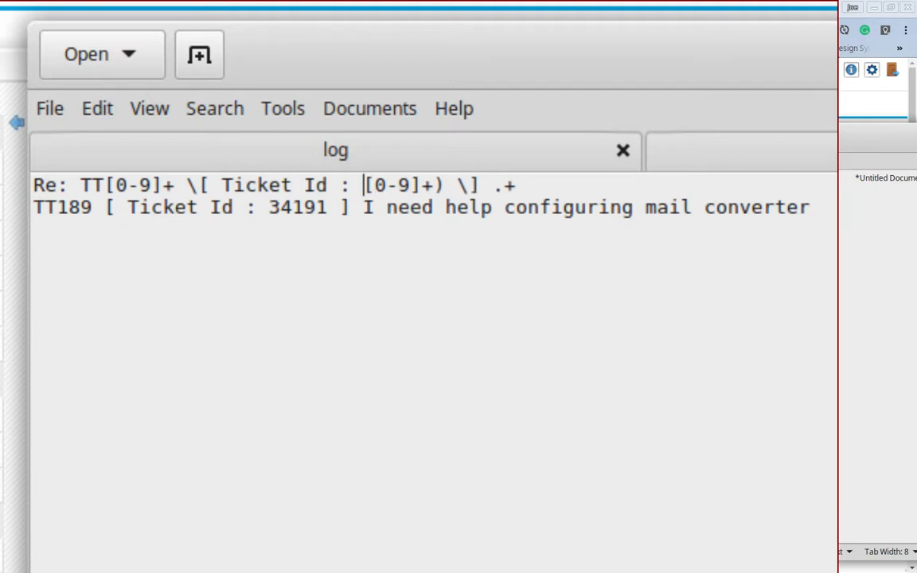
text(()
key(Down)
key(Left)
key(Left)
key(Left)
key(Left)
key(Left)
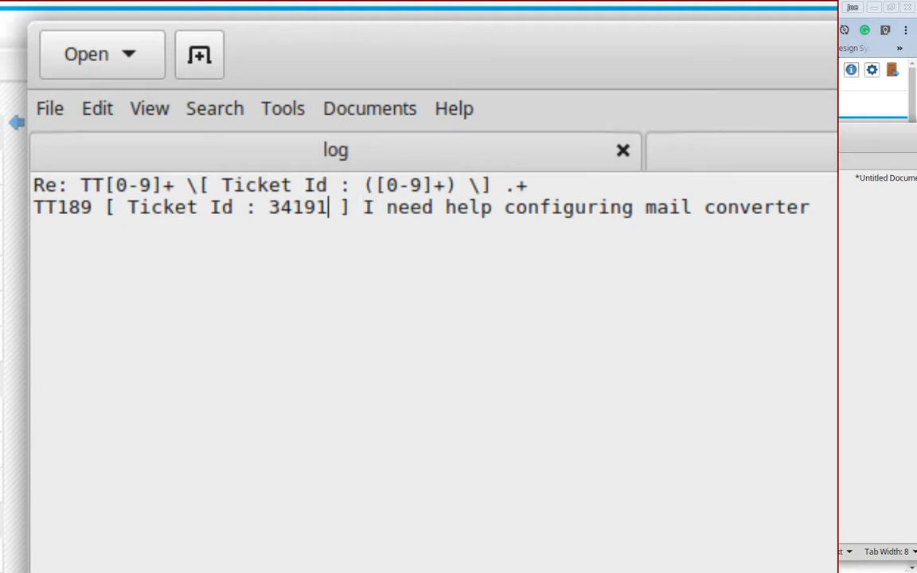
key(Right)
key(shift+Left)
key(shift+Left)
key(shift+Left)
key(shift+Left)
key(shift+Left)
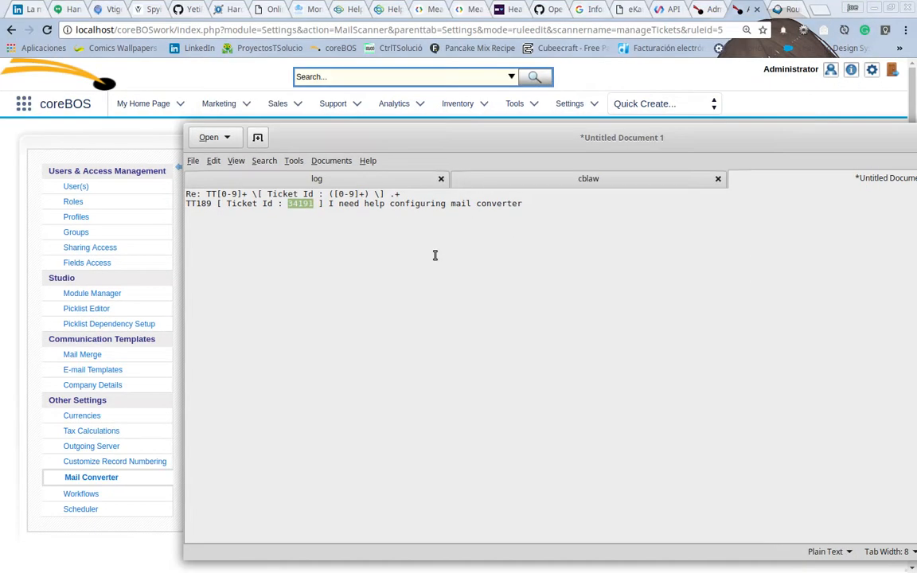
click(706, 11)
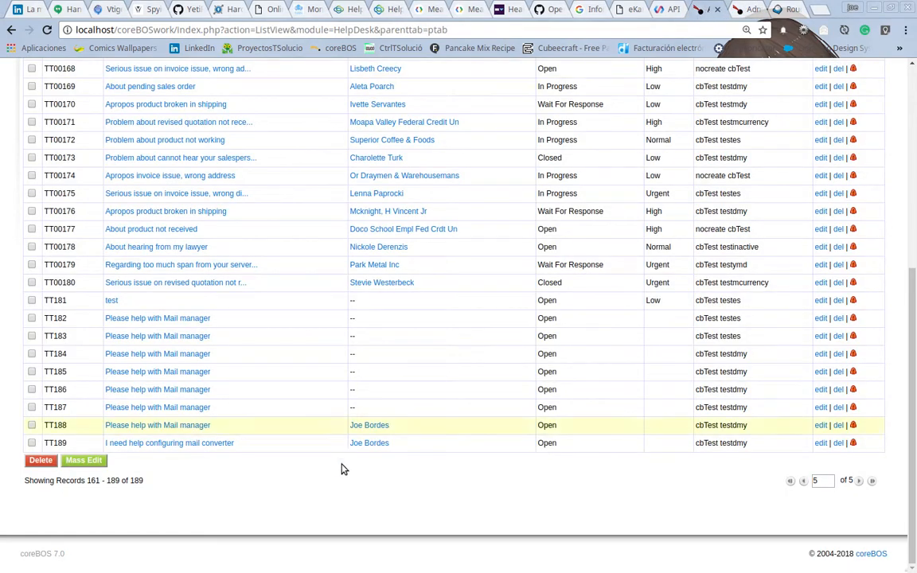
click(136, 444)
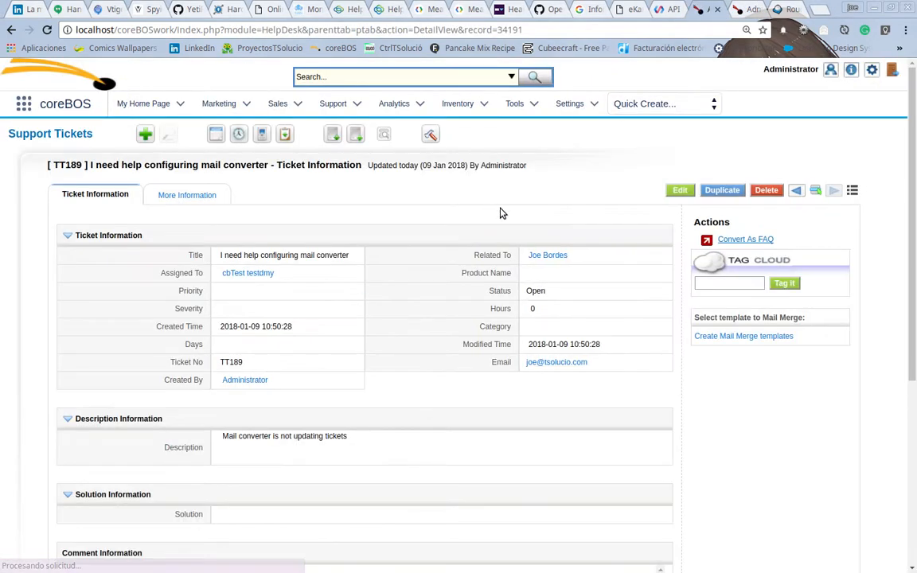